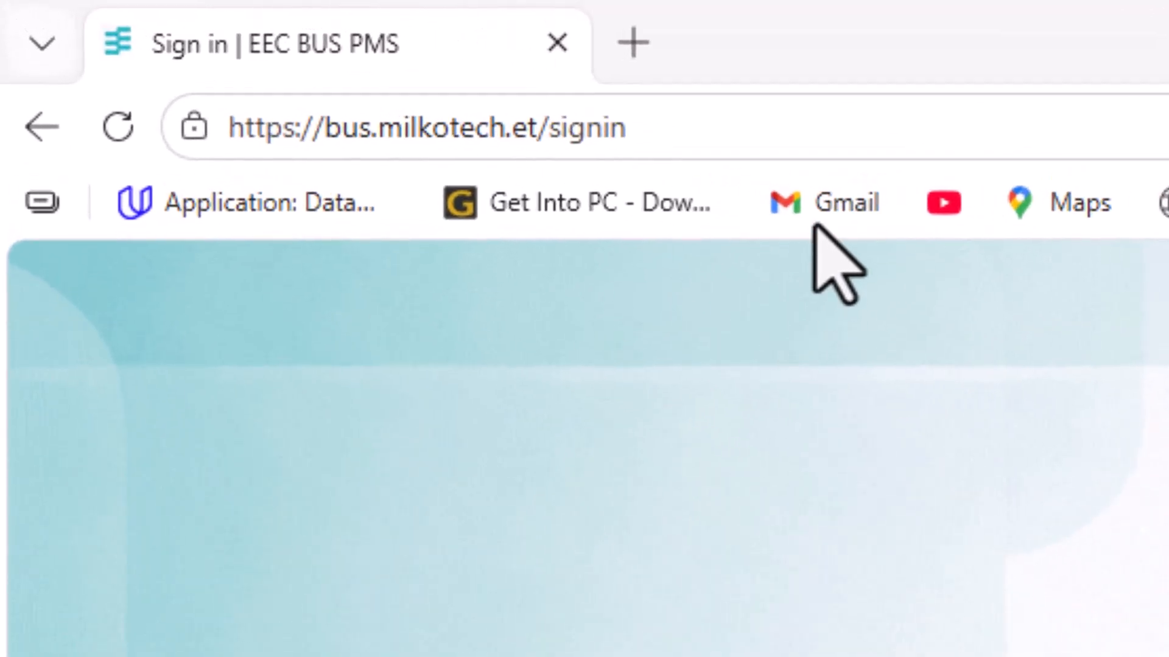
# Load the bus.milkotech.et site address in the browser
pyautogui.click(763, 147)
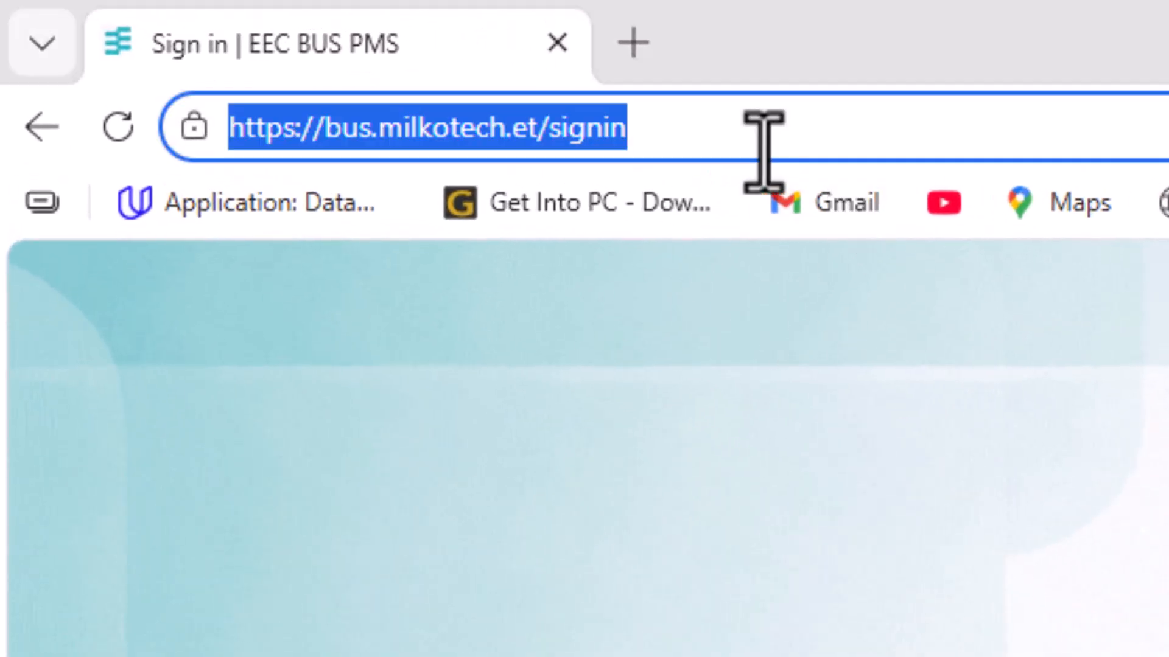
pyautogui.write('bus')
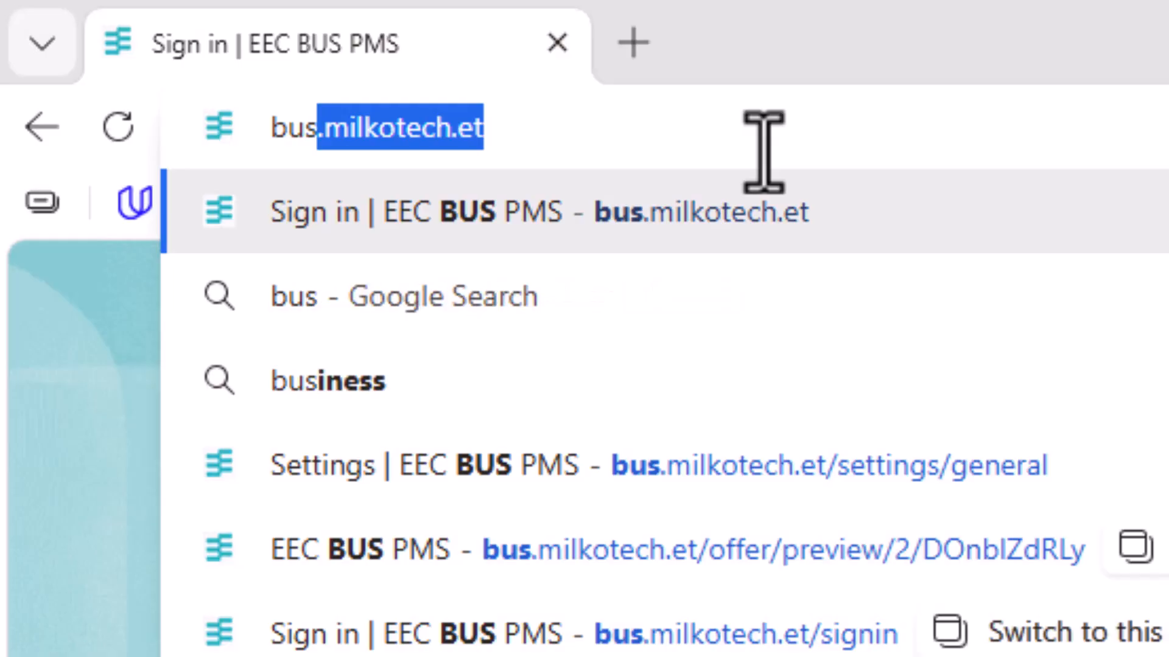
pyautogui.write('.milkotech')
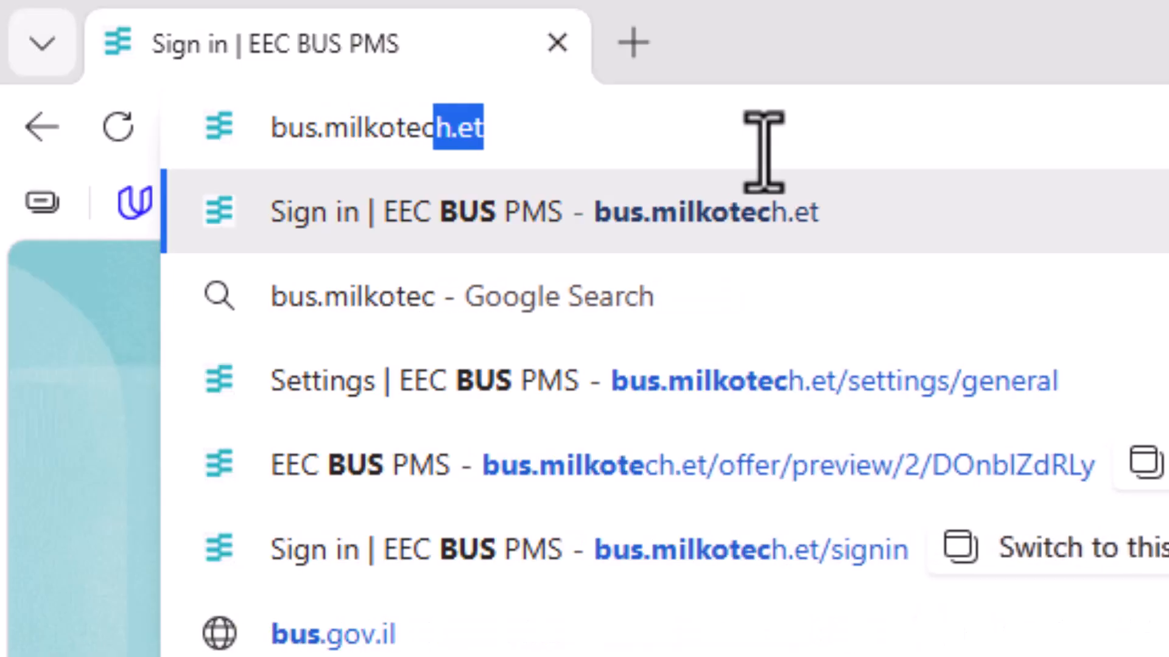
pyautogui.write('.et')
pyautogui.press('Return')
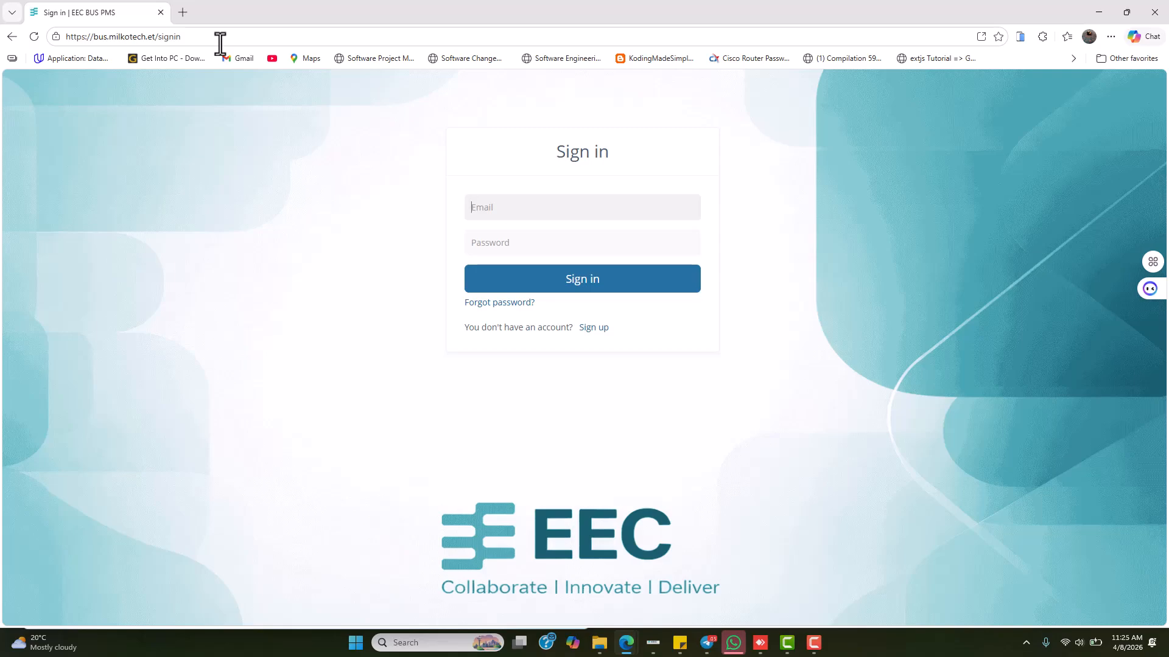
# Sign in with the saved administrator e-mail and its password
pyautogui.write('adm')
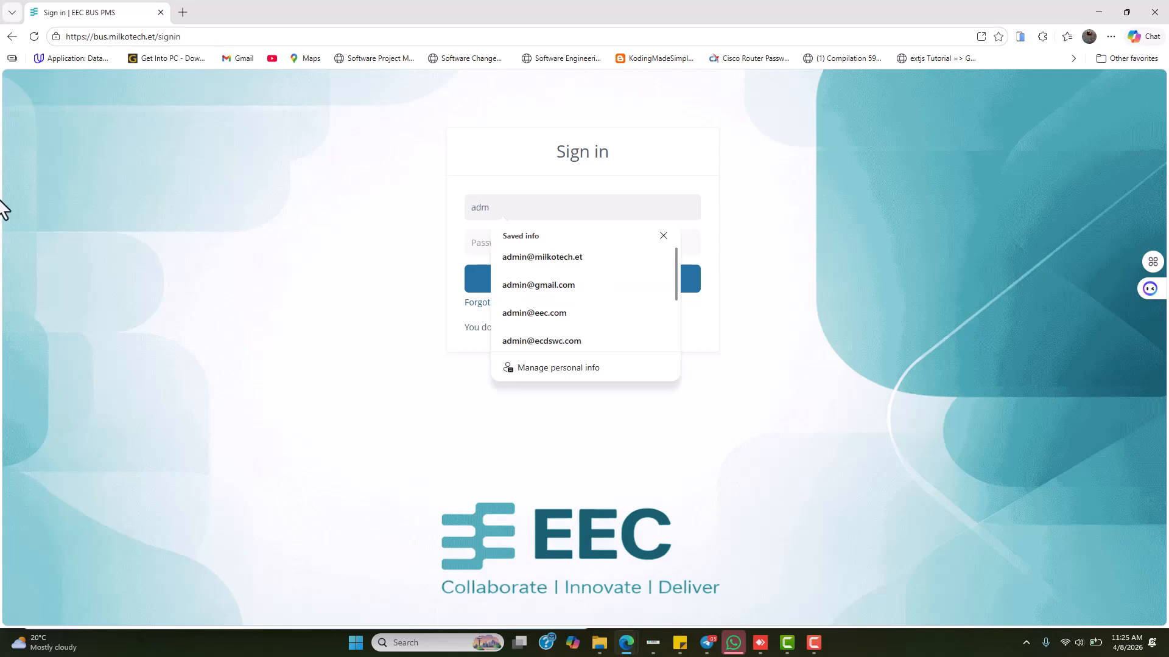
pyautogui.click(557, 256)
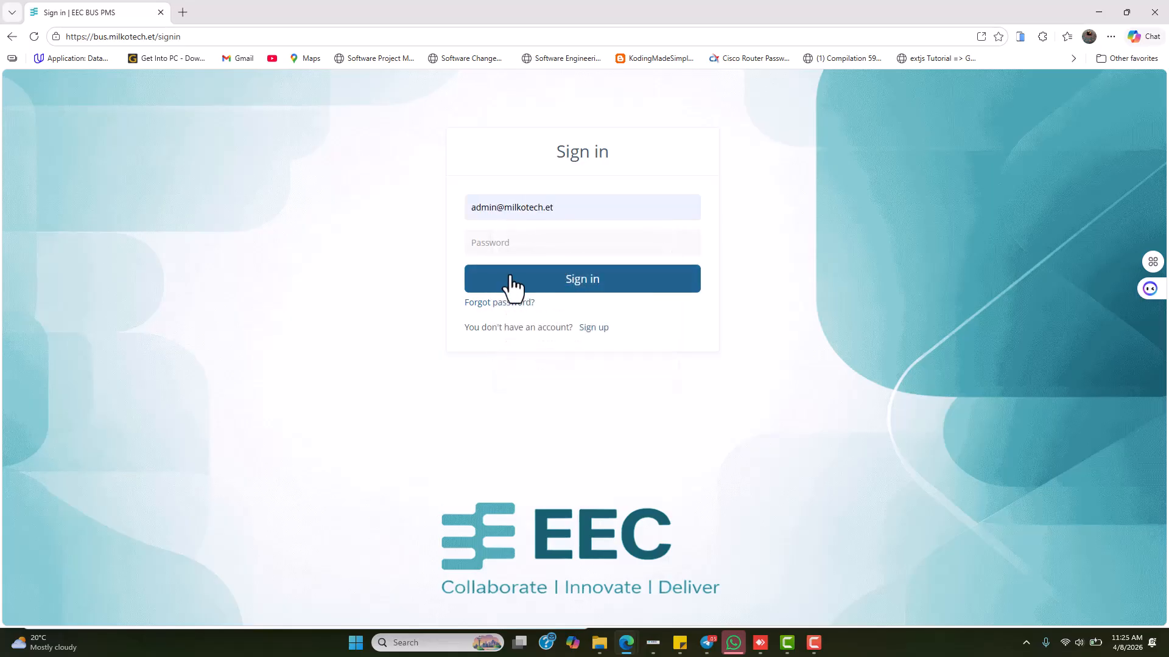
pyautogui.click(484, 247)
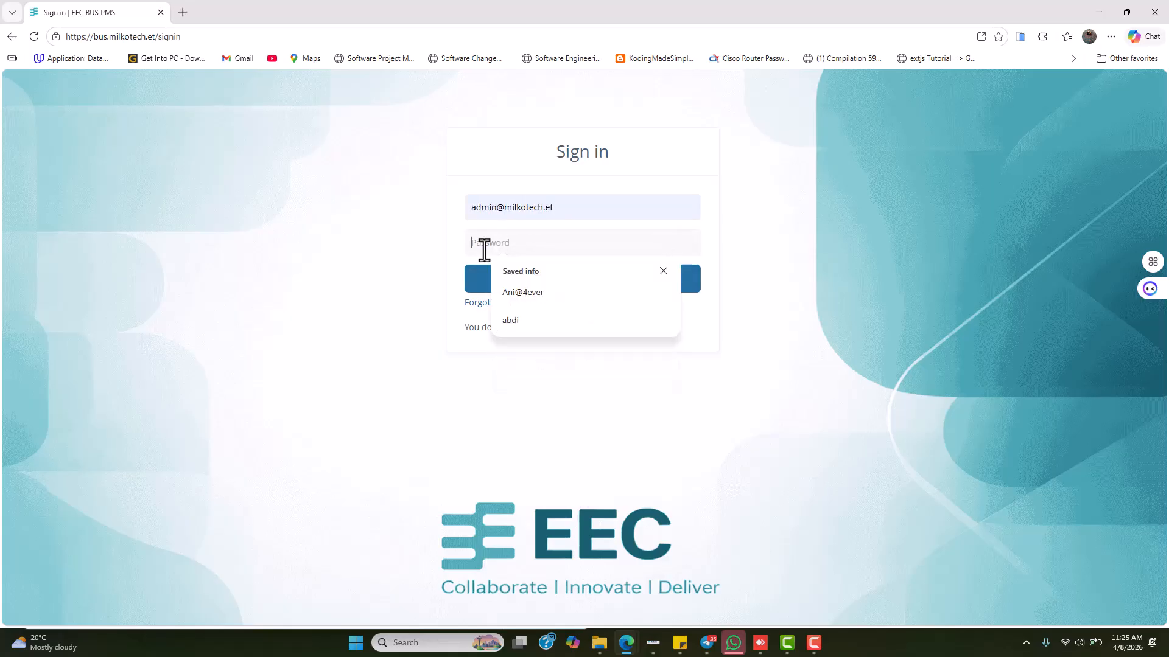
pyautogui.click(663, 271)
pyautogui.write('•••••••••')
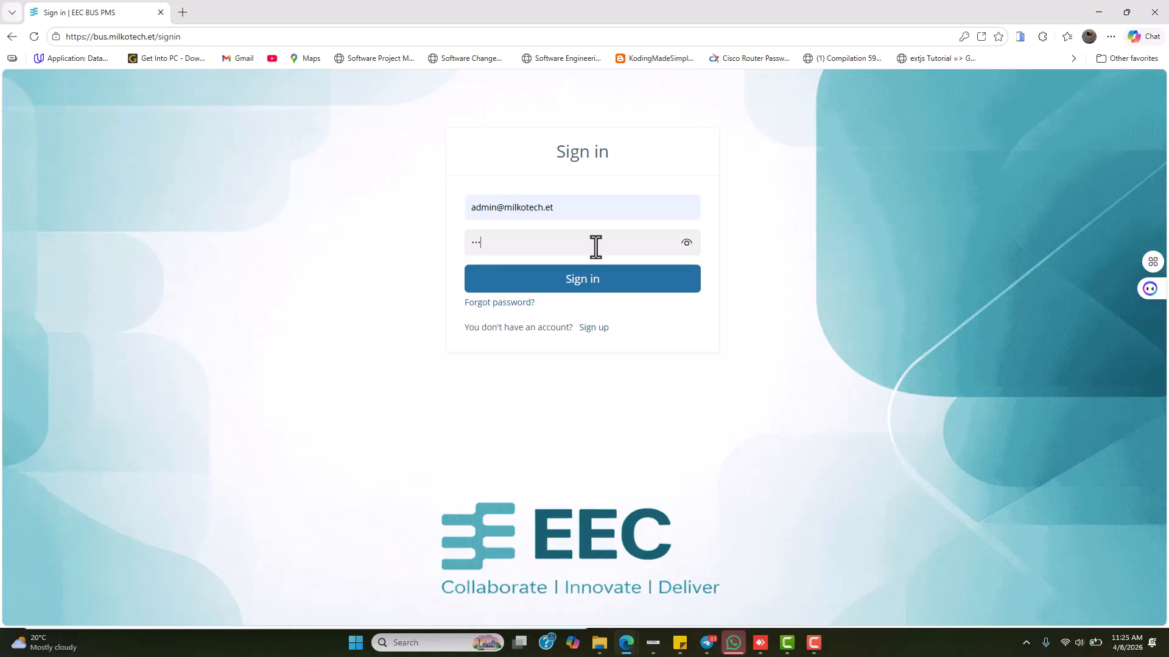
pyautogui.press('Return')
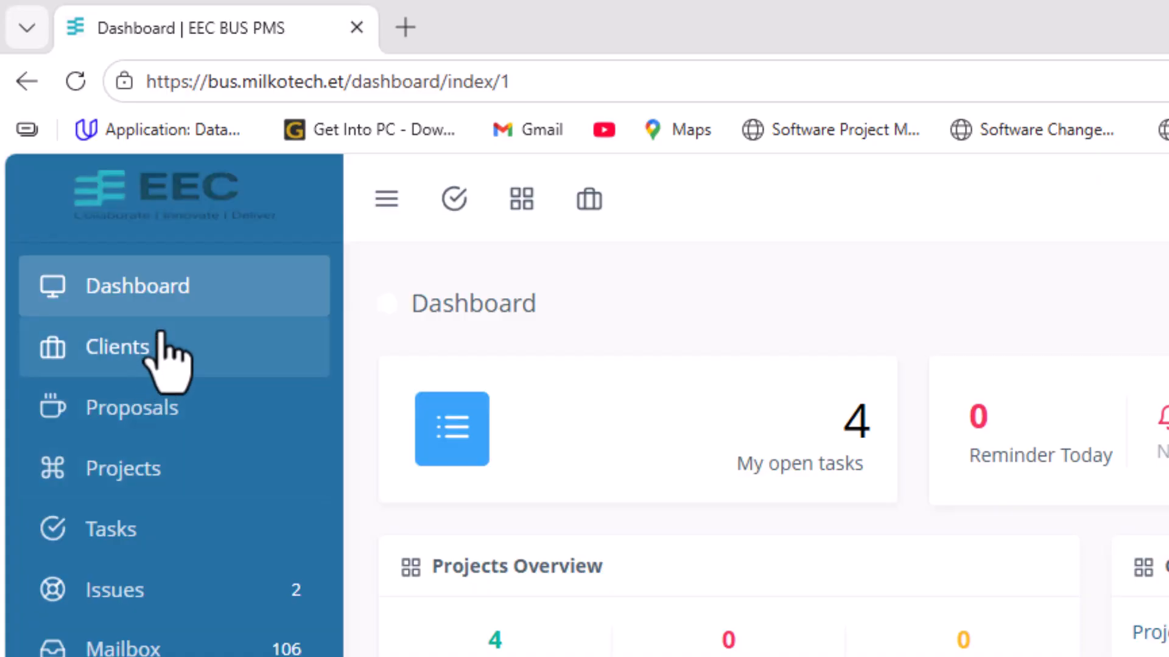
# Go to Clients and show its Contacts list with the search box focused
pyautogui.click(118, 351)
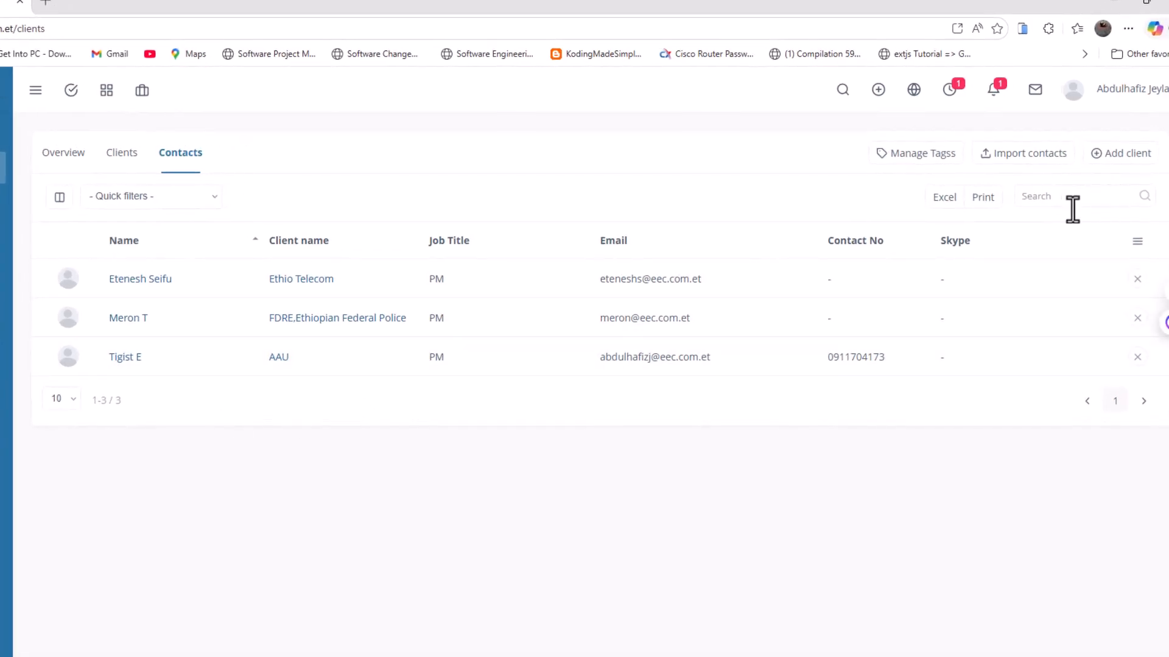
pyautogui.click(1040, 197)
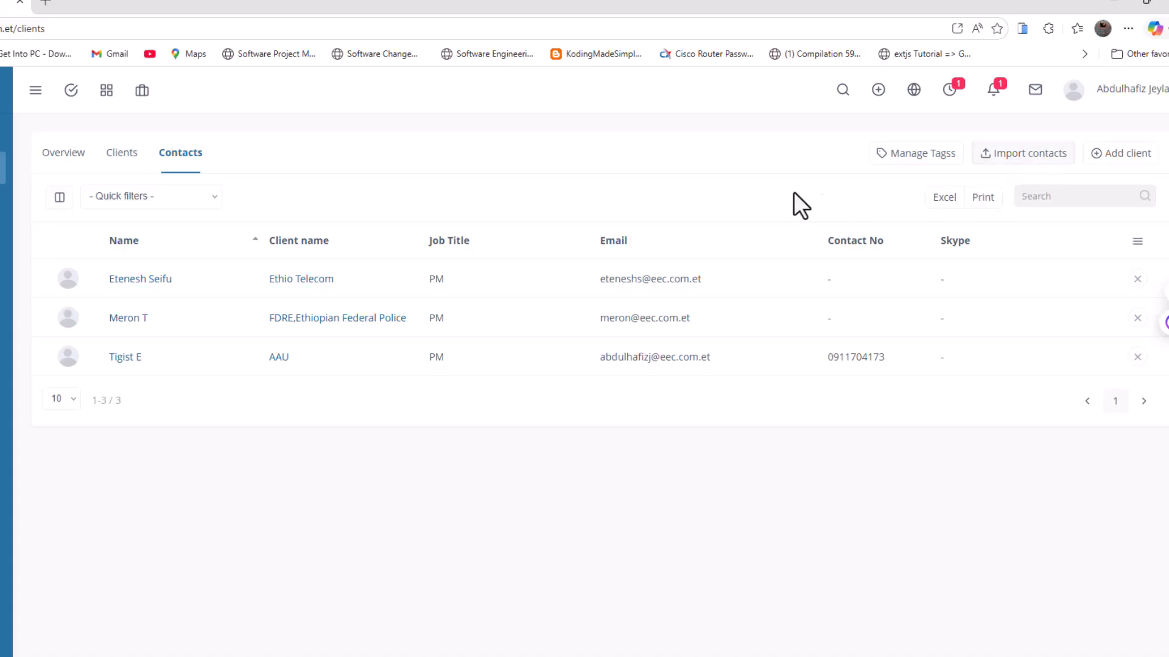
# Start a new Organization client named 'Addis Ababa Sewarage'
pyautogui.click(1112, 157)
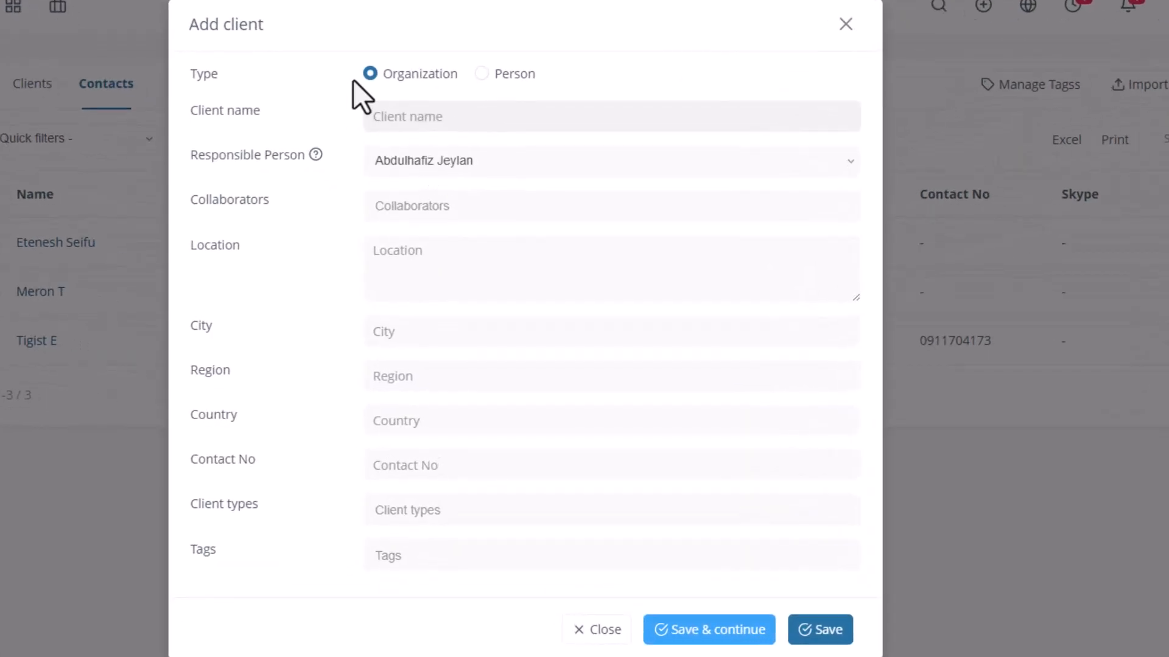
pyautogui.click(480, 78)
pyautogui.click(415, 78)
pyautogui.click(420, 116)
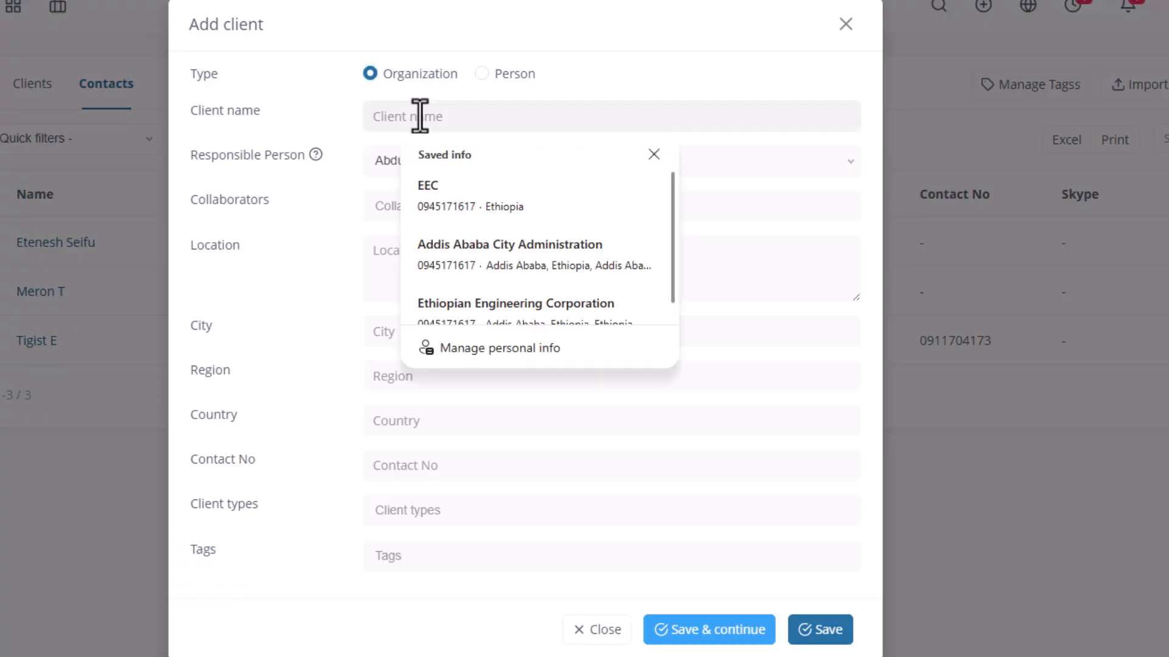
pyautogui.write('Addis Ababa')
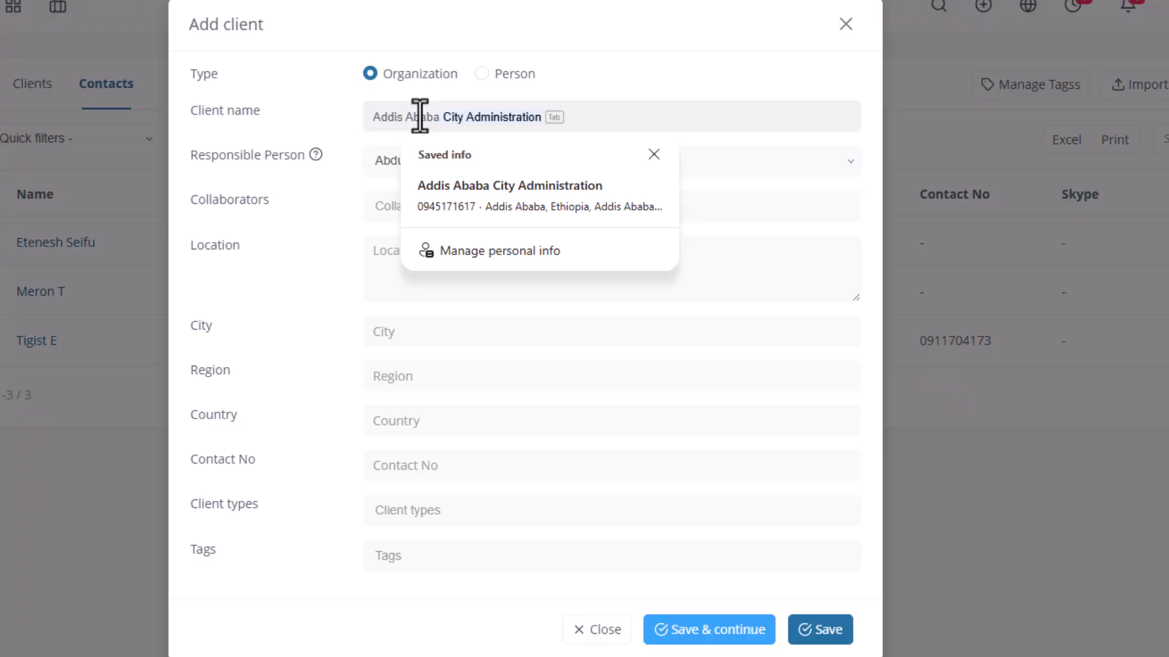
pyautogui.write(' Sewarage')
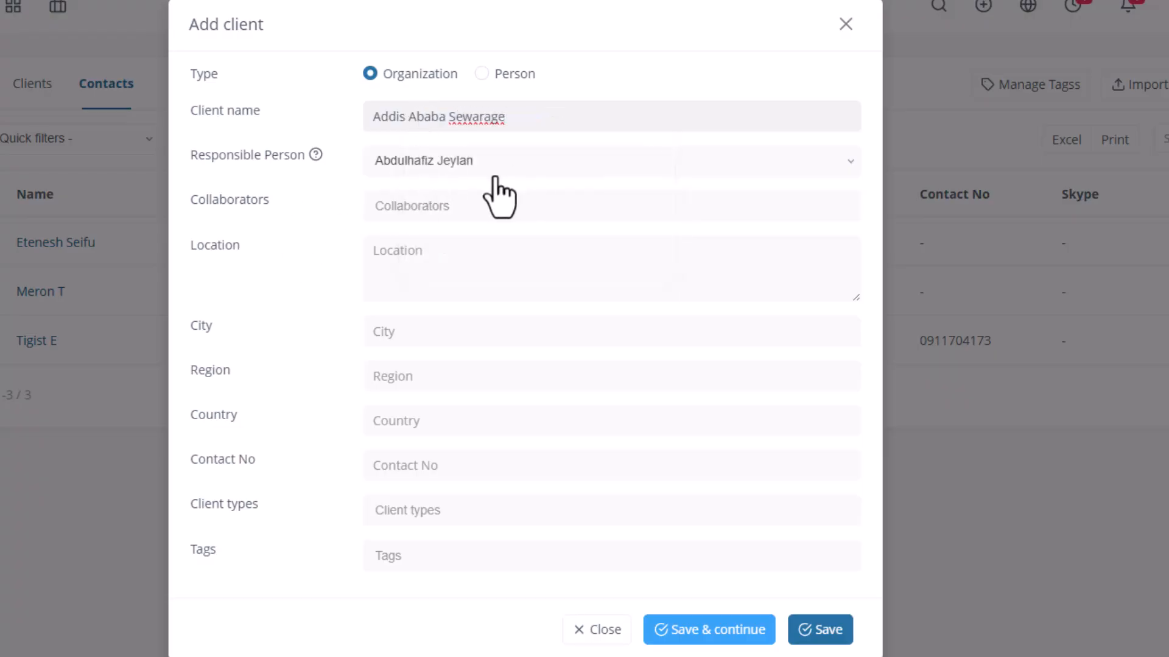
# Keep the current user as the client's responsible person
pyautogui.click(463, 173)
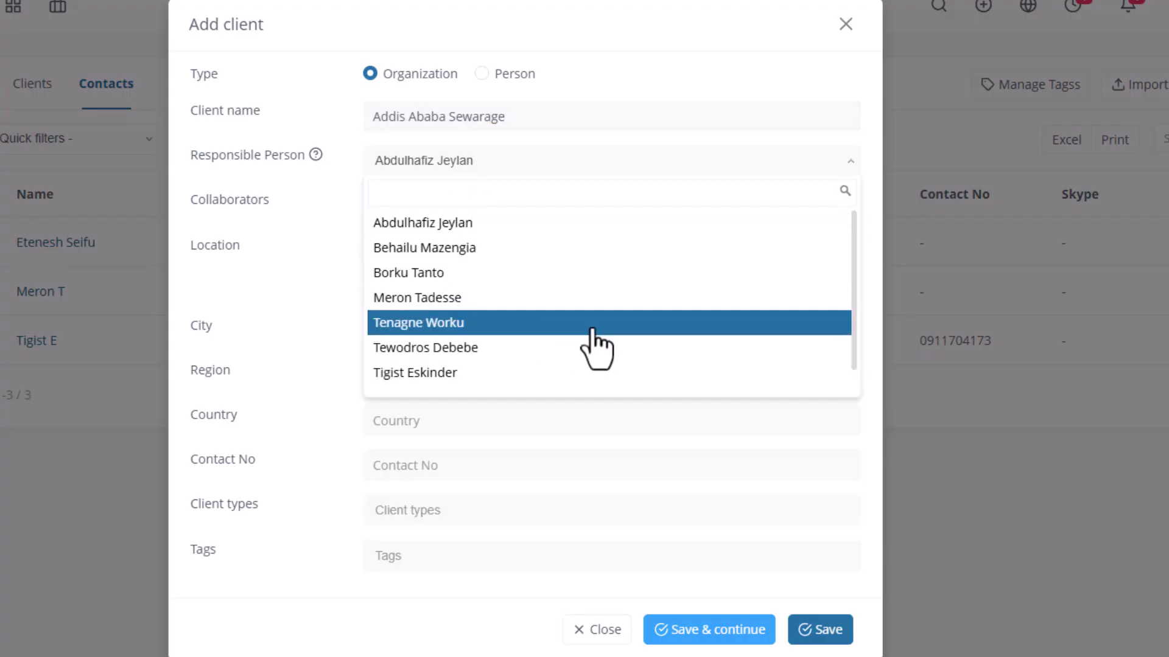
pyautogui.scroll(-1, 590, 330)
pyautogui.scroll(1, 592, 330)
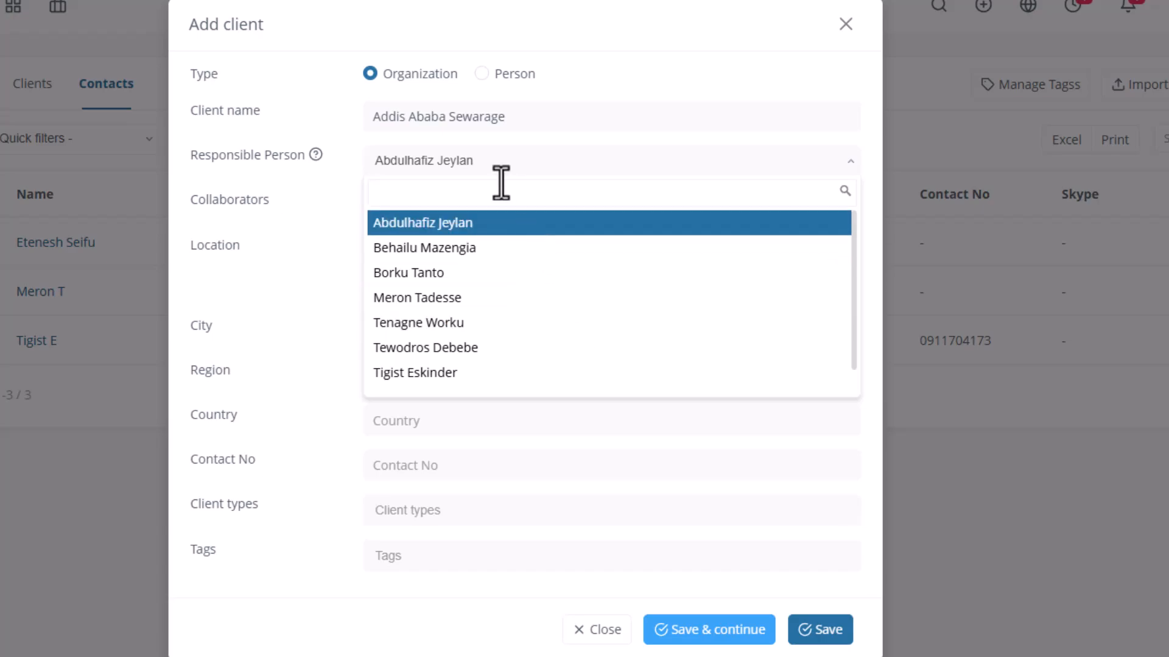
pyautogui.click(386, 227)
pyautogui.click(436, 217)
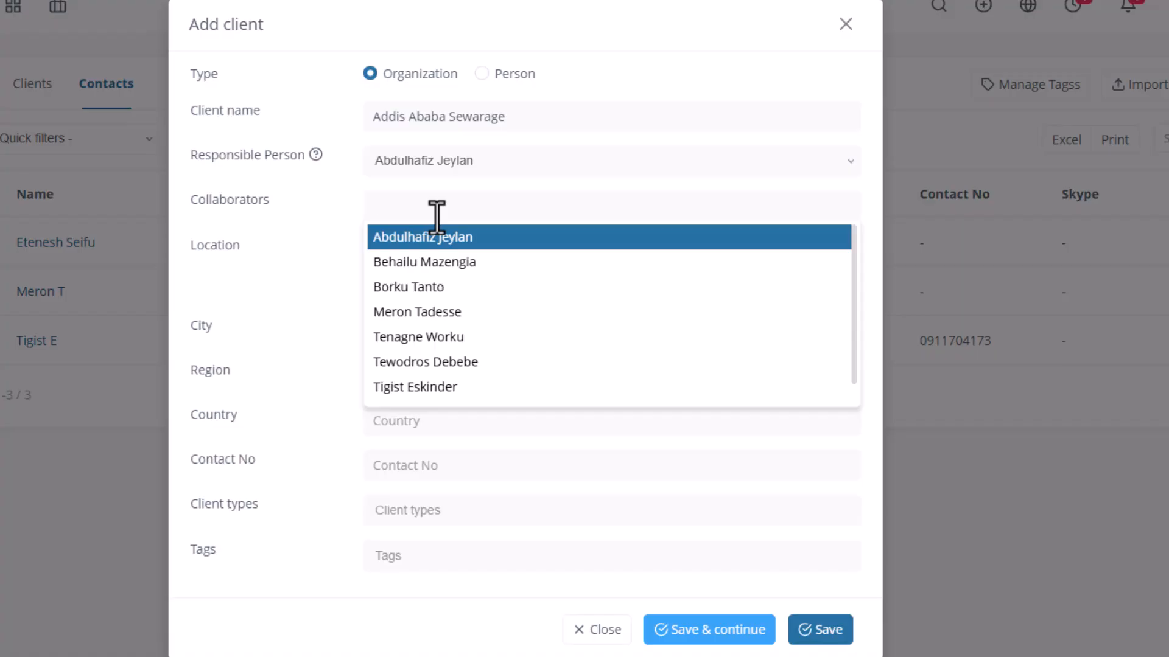
# Add two collaborators to the new client
pyautogui.click(443, 272)
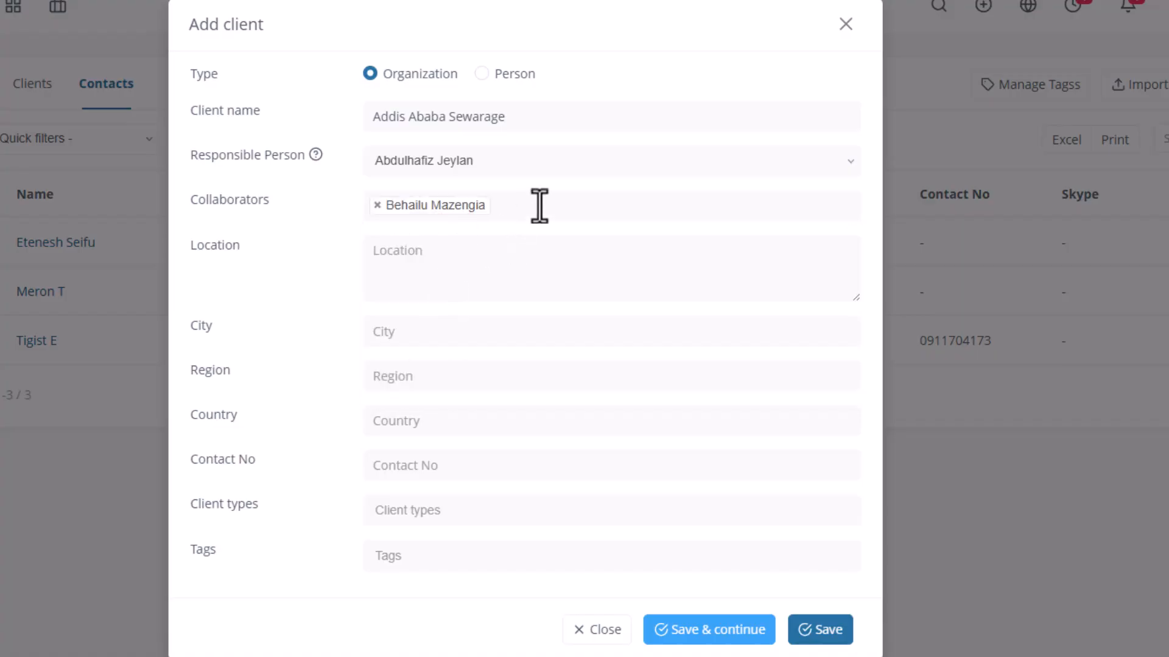
pyautogui.click(536, 207)
pyautogui.click(467, 288)
# Fill in the Addis Ababa location, region AA and contact number, and choose client type Governmental
pyautogui.click(485, 272)
pyautogui.write('Addis Ababa, Ethiopia')
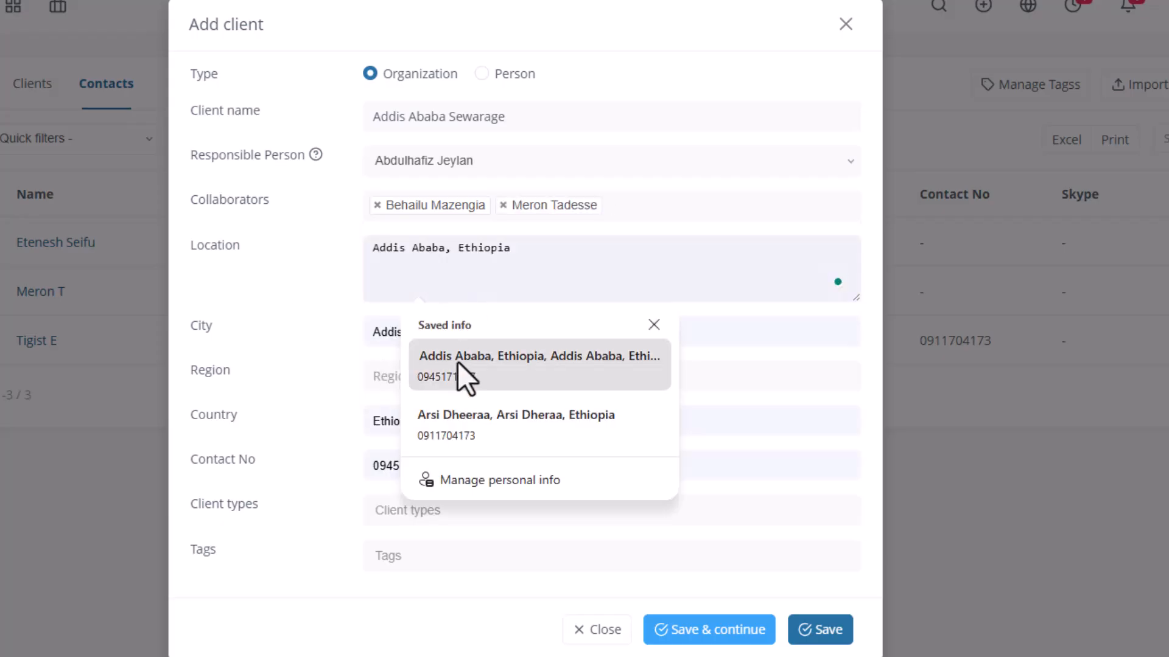
pyautogui.click(457, 361)
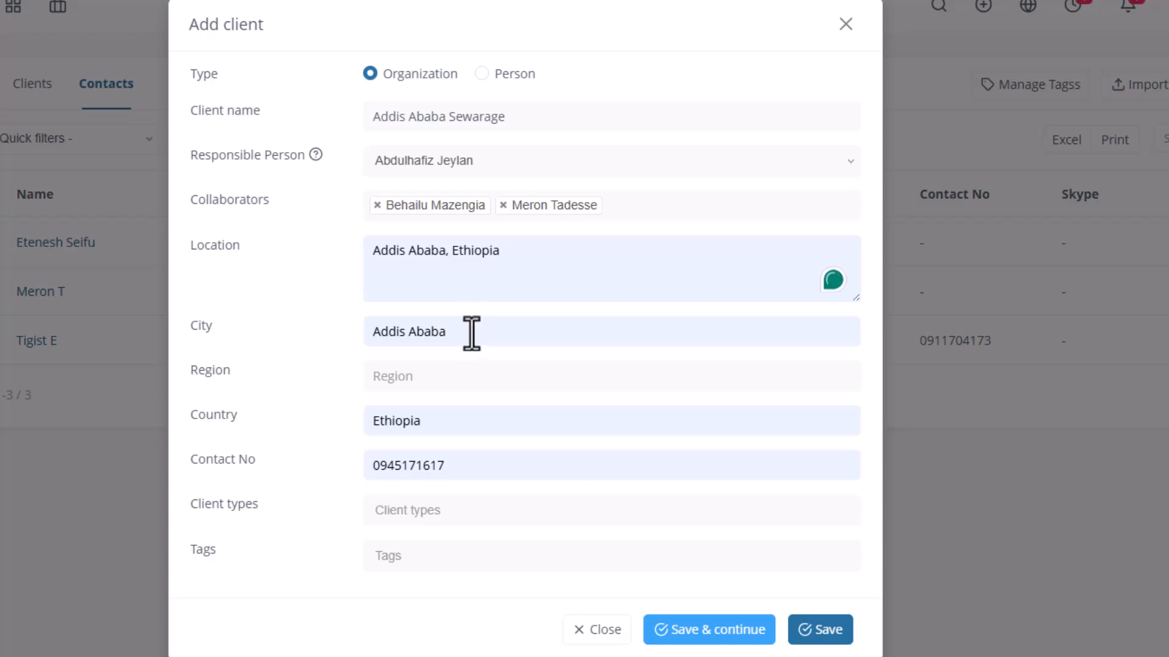
pyautogui.click(412, 379)
pyautogui.write('AA')
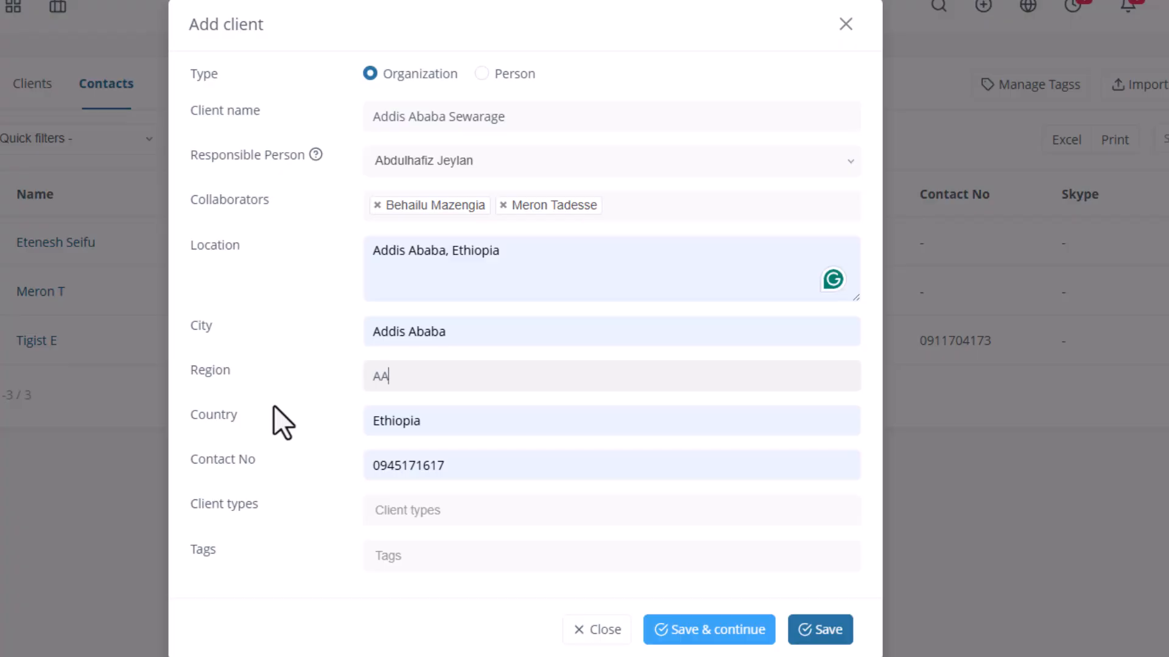
pyautogui.click(392, 509)
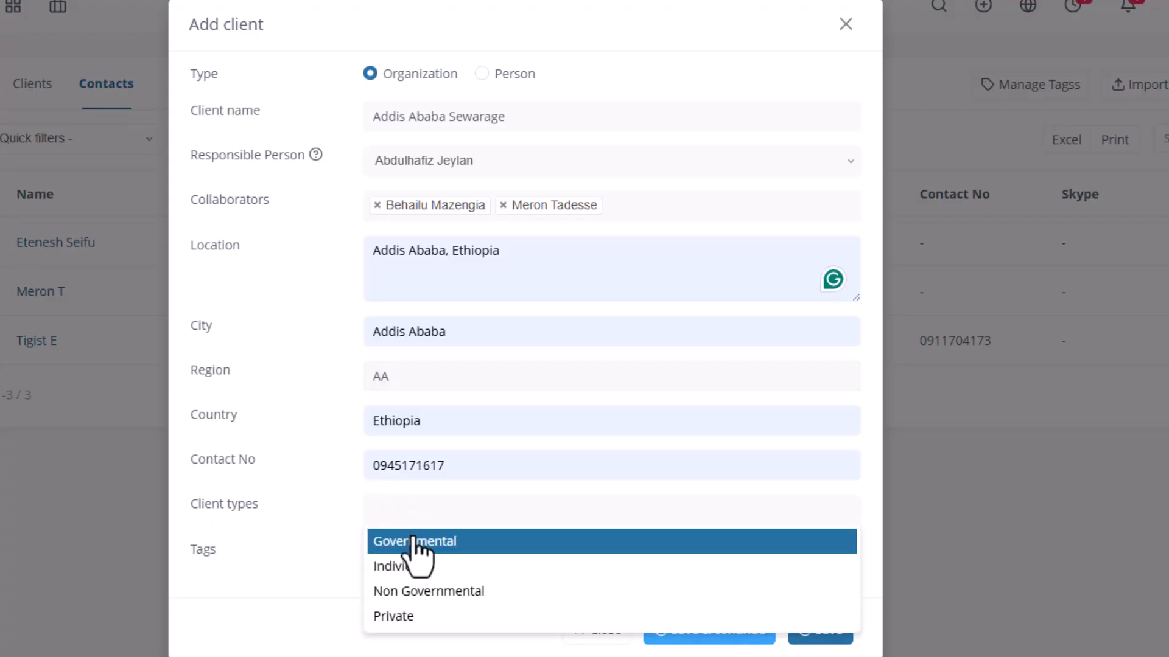
pyautogui.click(445, 543)
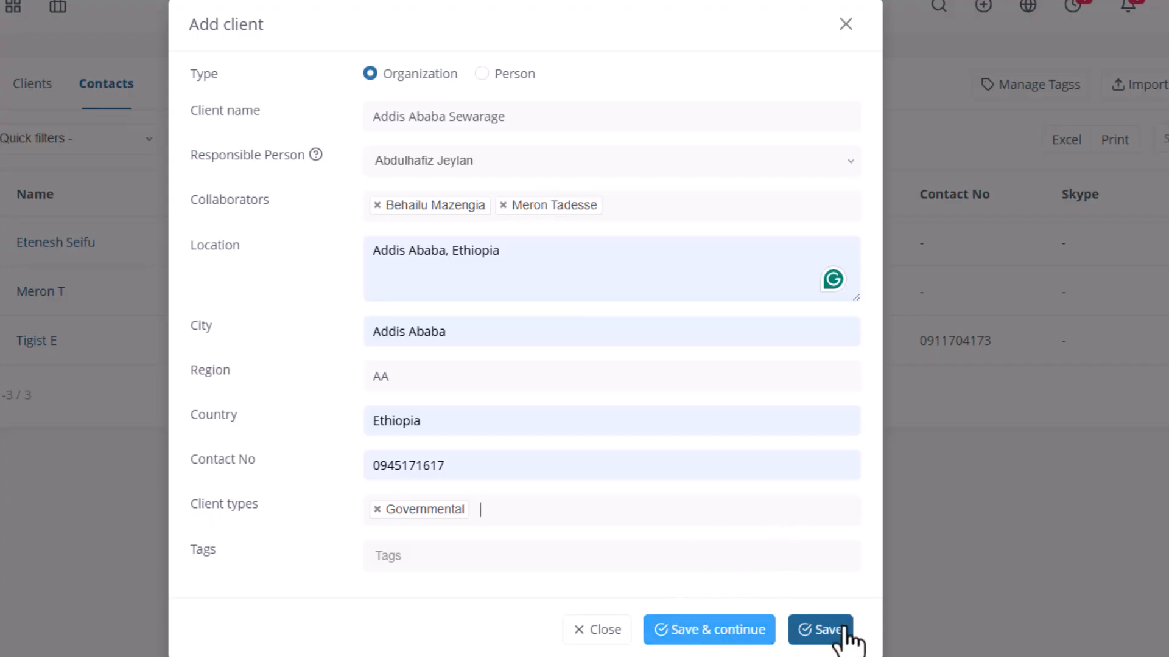
# Save the client, then enter the contact's first name, last name and Gmail address
pyautogui.click(728, 631)
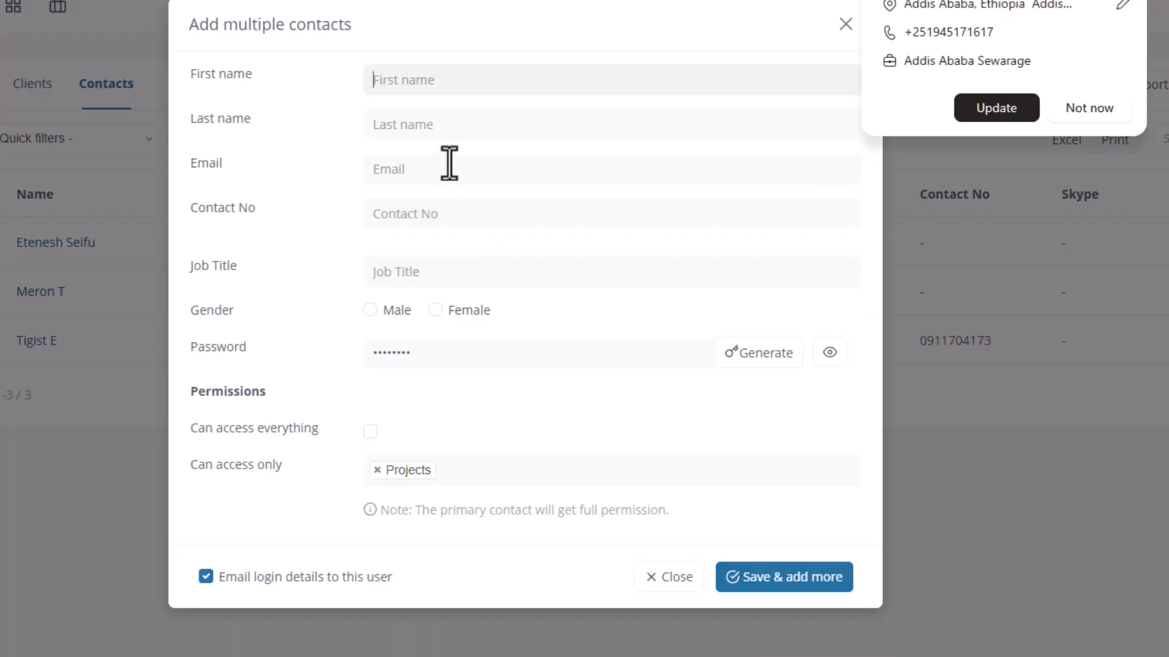
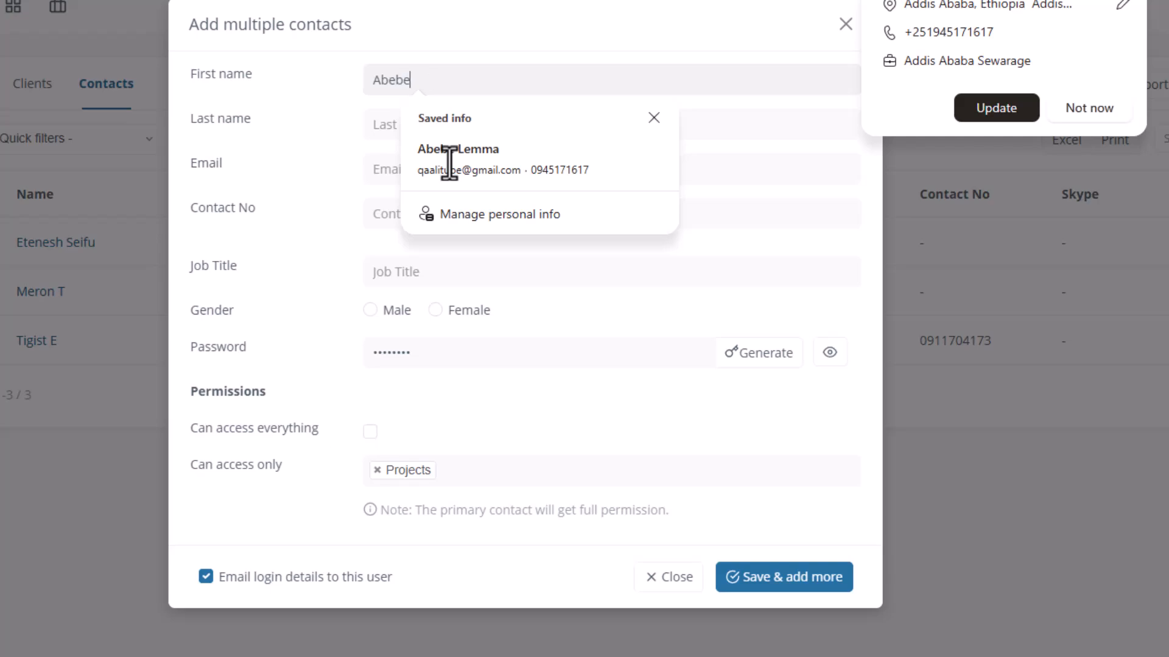
pyautogui.click(381, 122)
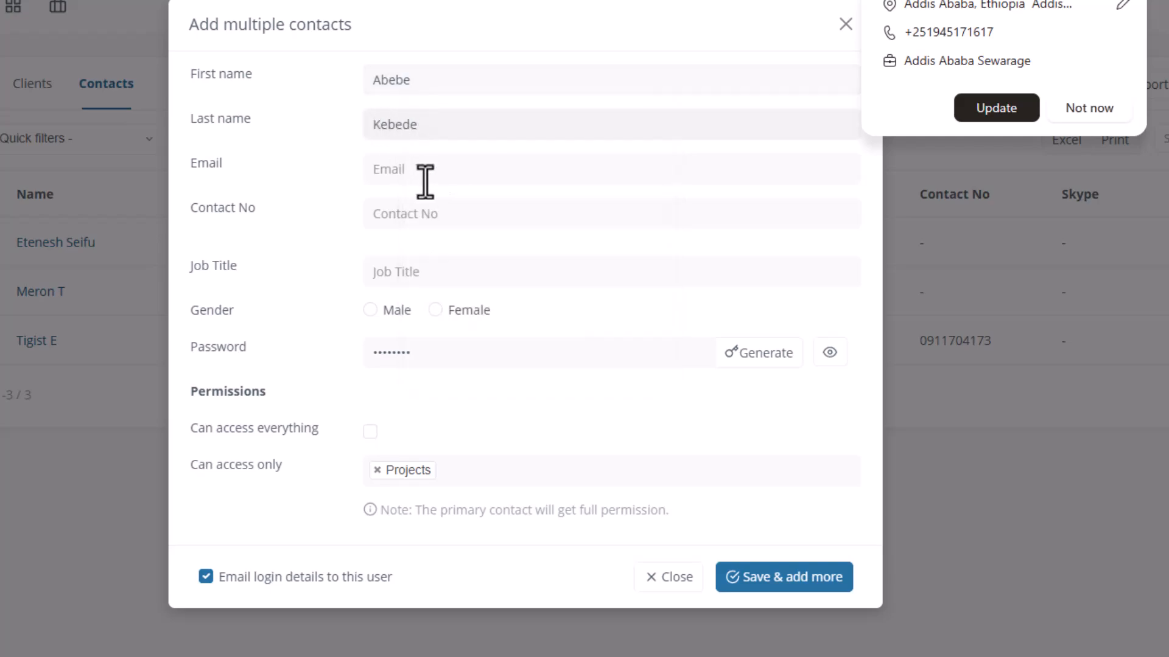
pyautogui.click(425, 176)
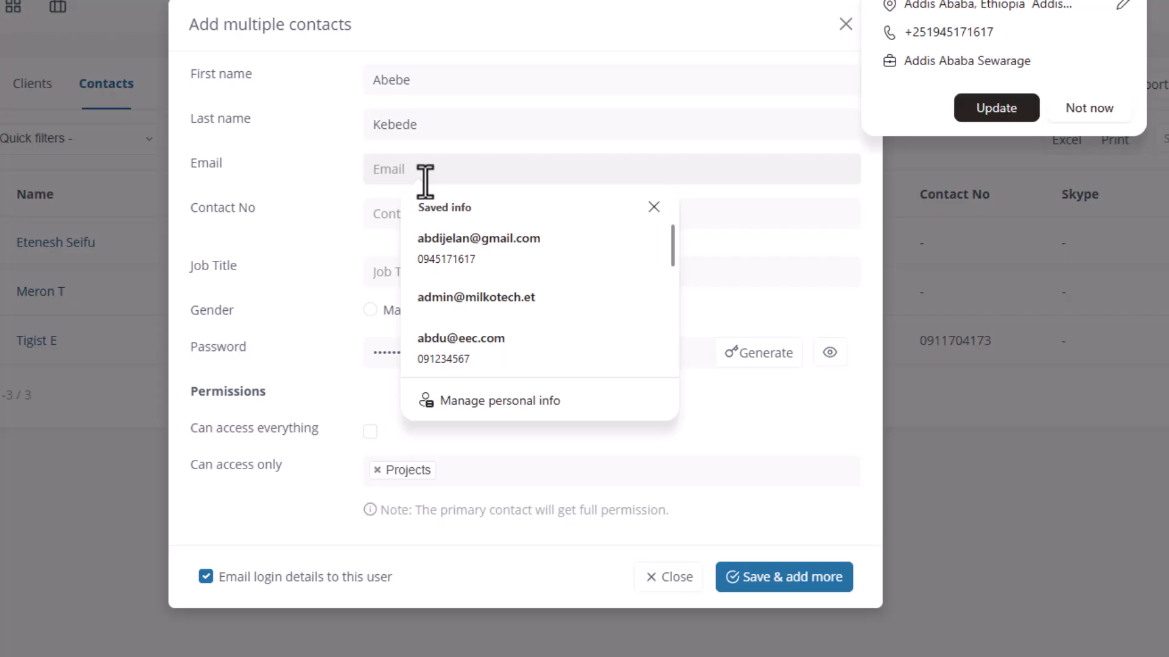
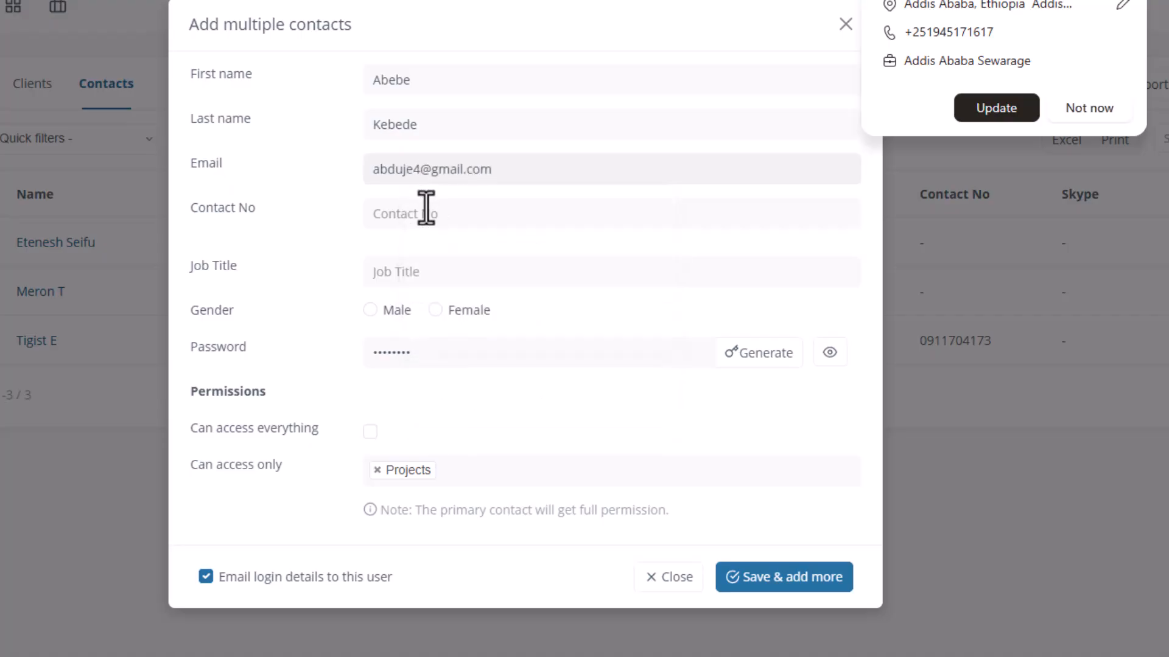
# Give the contact a saved phone number, job title PM and male gender
pyautogui.click(426, 209)
pyautogui.click(448, 365)
pyautogui.click(391, 271)
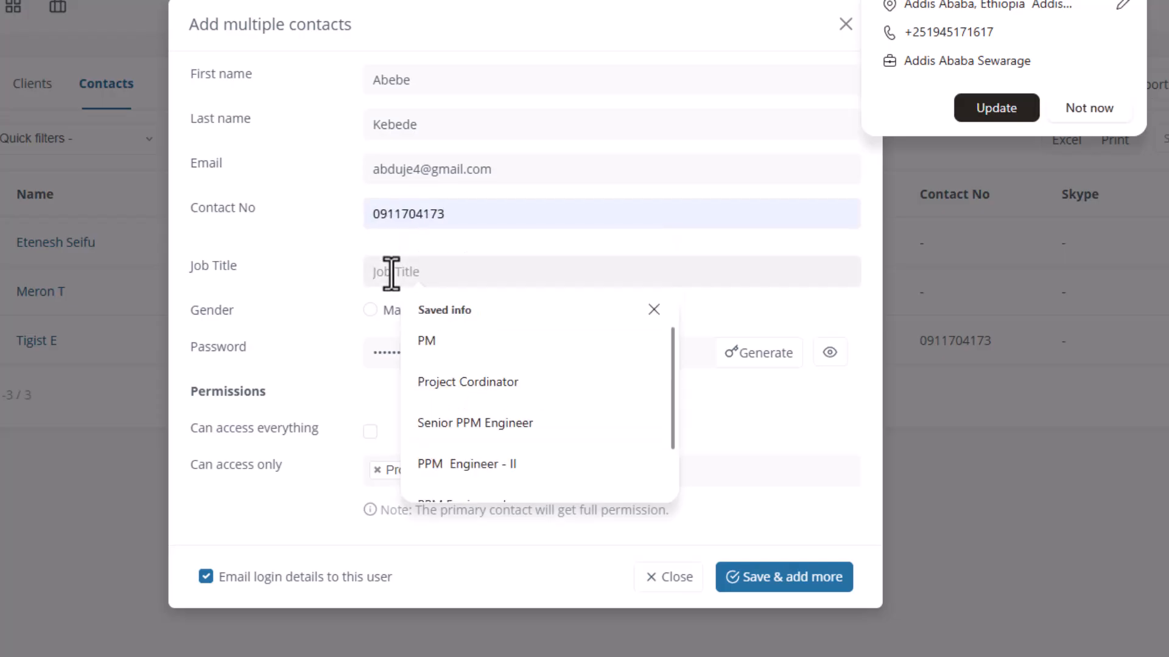
pyautogui.write('P')
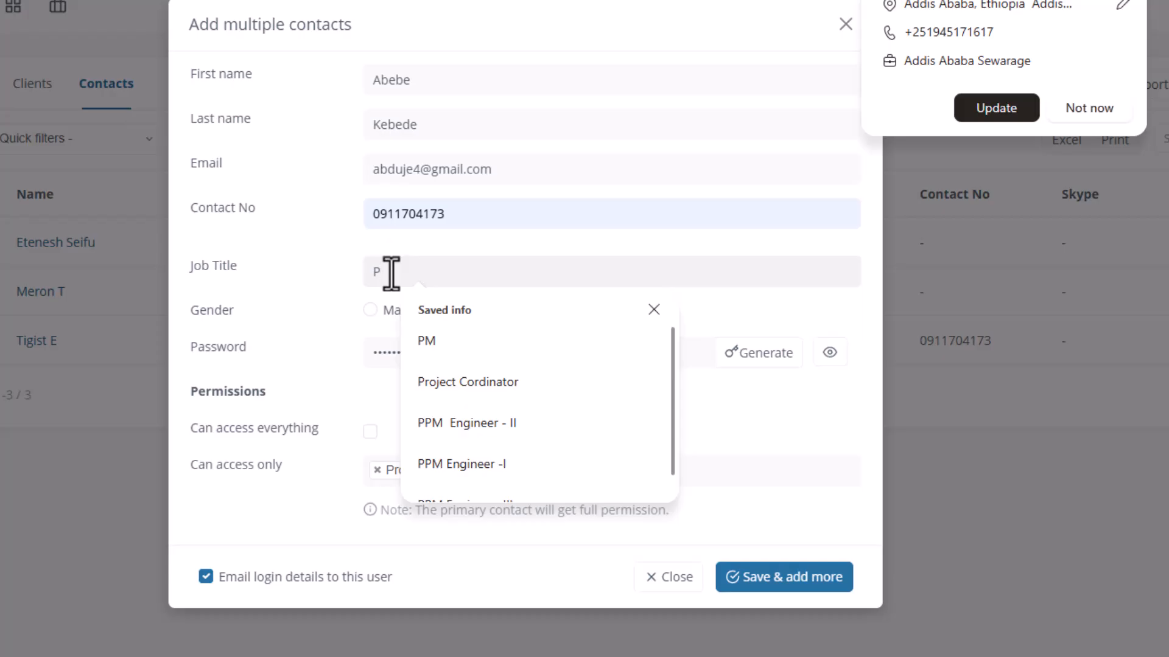
pyautogui.write('M')
pyautogui.click(372, 310)
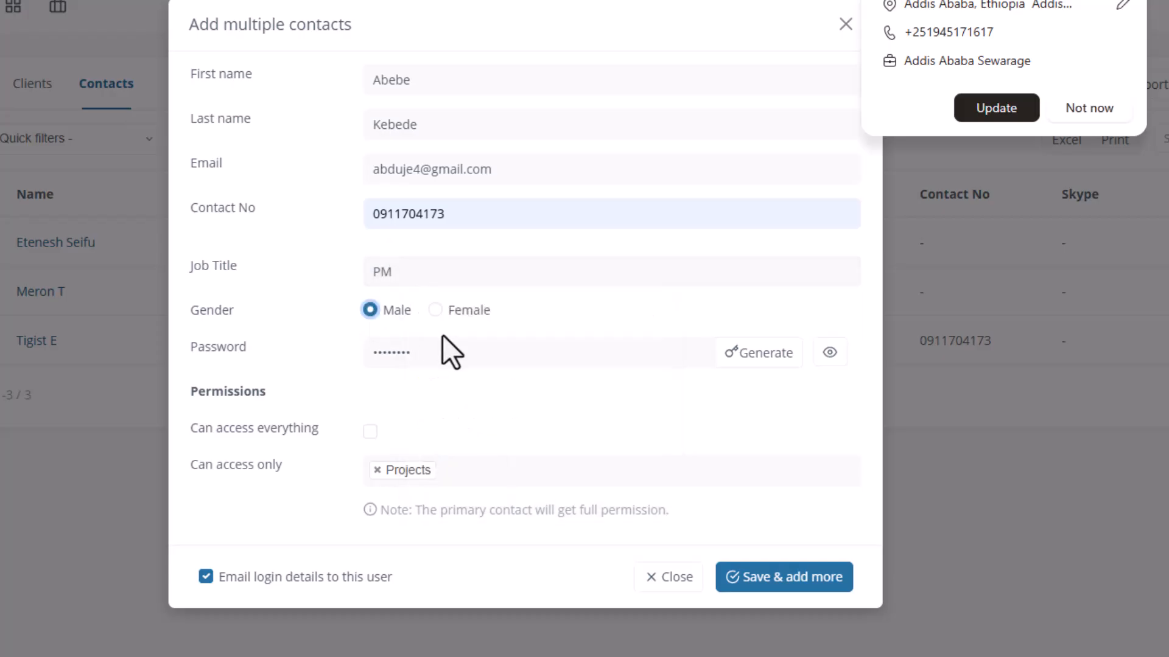
# Set a custom password for the contact and tick Can access everything
pyautogui.click(433, 348)
pyautogui.click(830, 353)
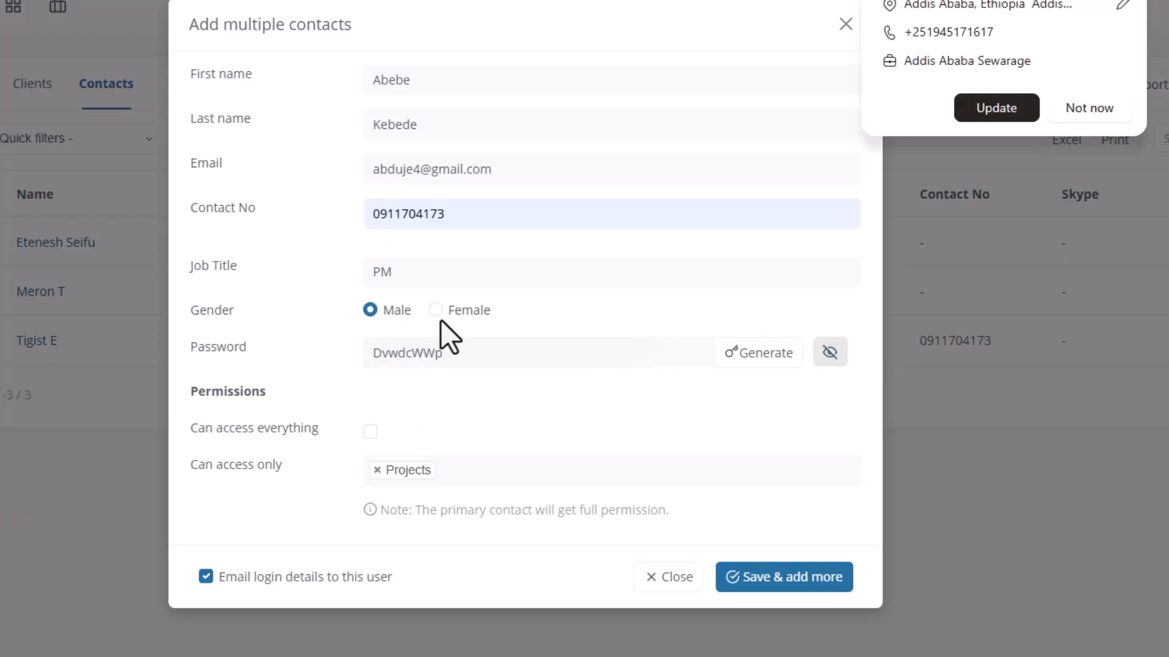
pyautogui.click(768, 351)
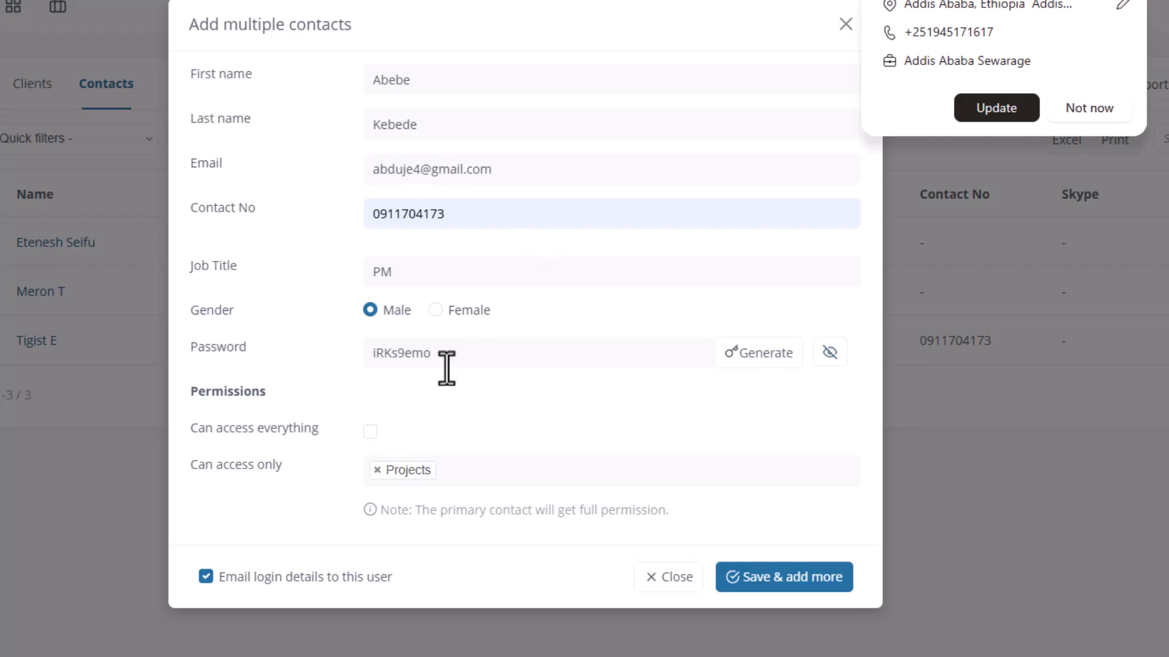
pyautogui.doubleClick(416, 360)
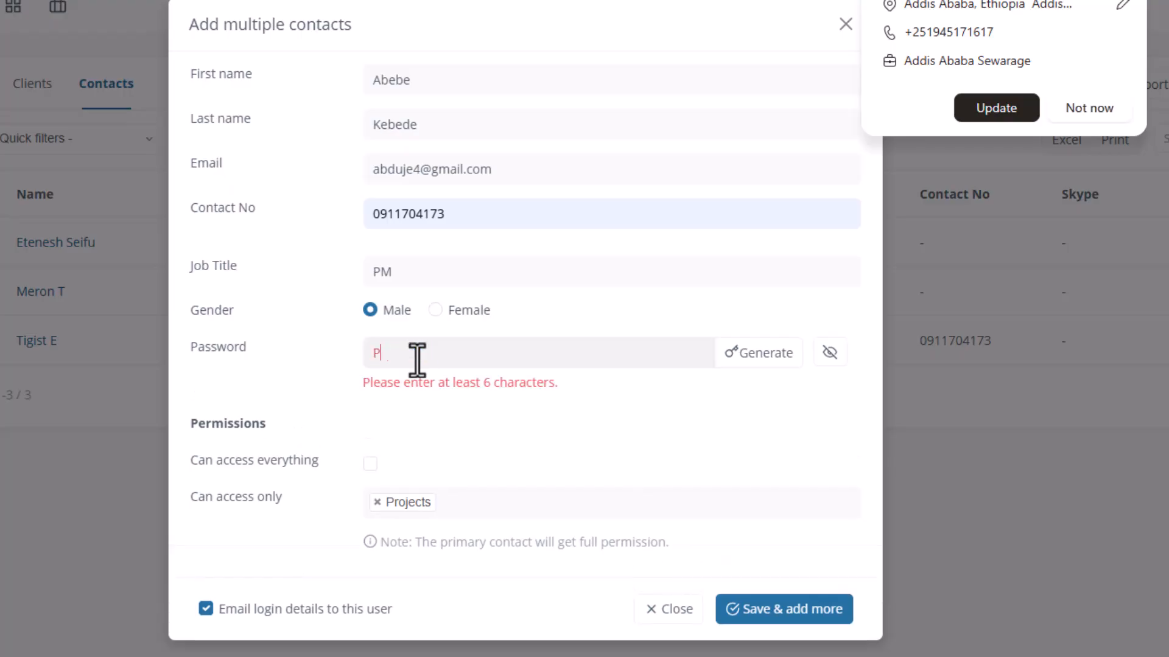
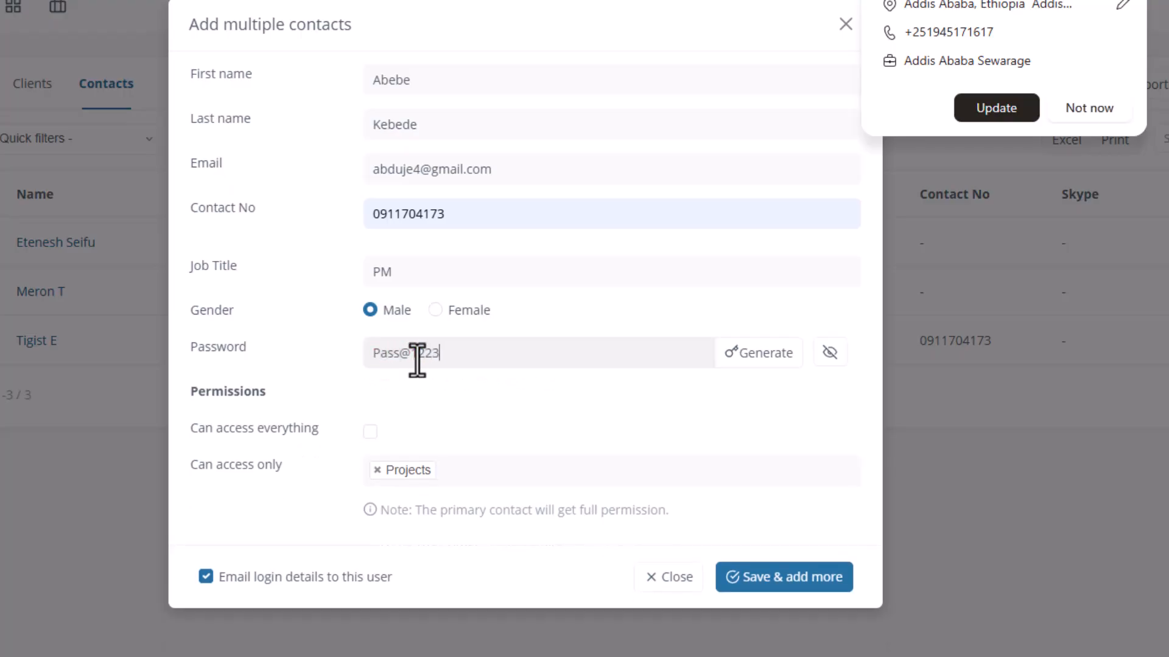
pyautogui.click(371, 432)
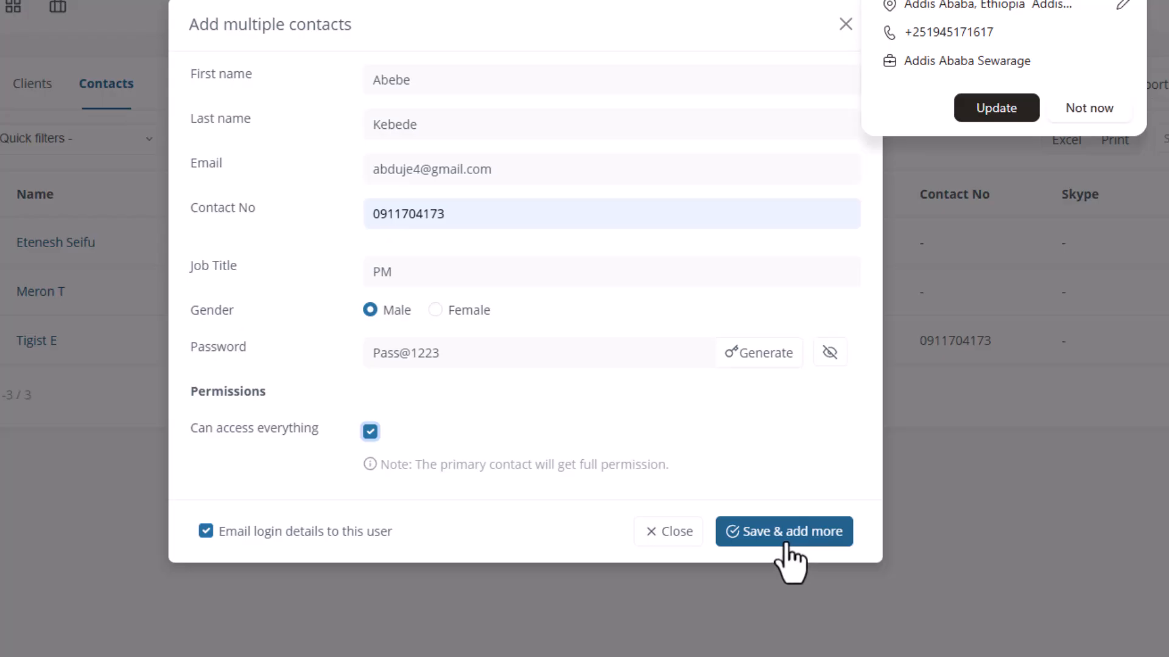
# Save the new contact, decline the browser password prompt and close the form
pyautogui.click(762, 546)
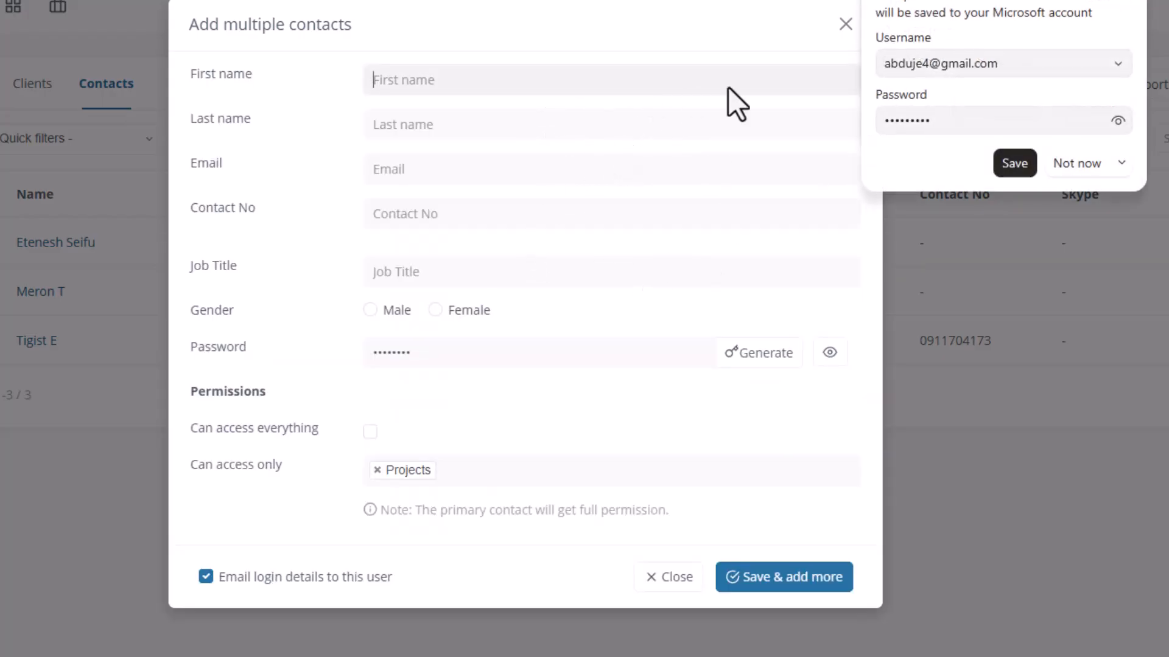
pyautogui.click(1068, 158)
pyautogui.click(845, 23)
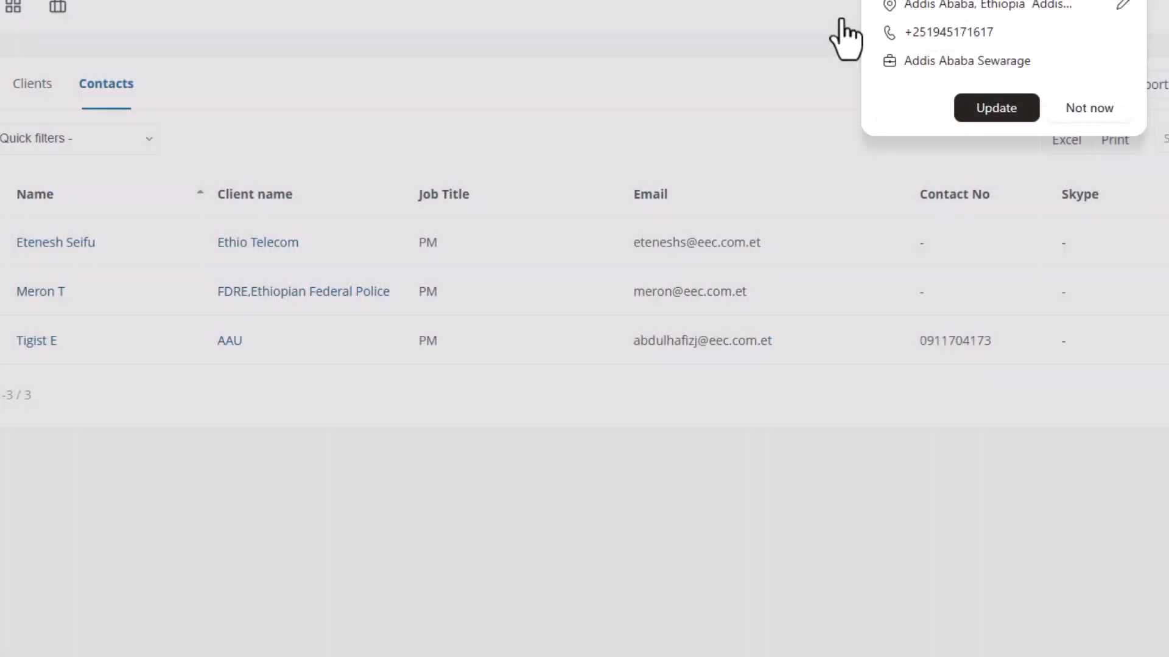
# Reload the Clients page and confirm the Contacts list now shows four contacts
pyautogui.click(90, 101)
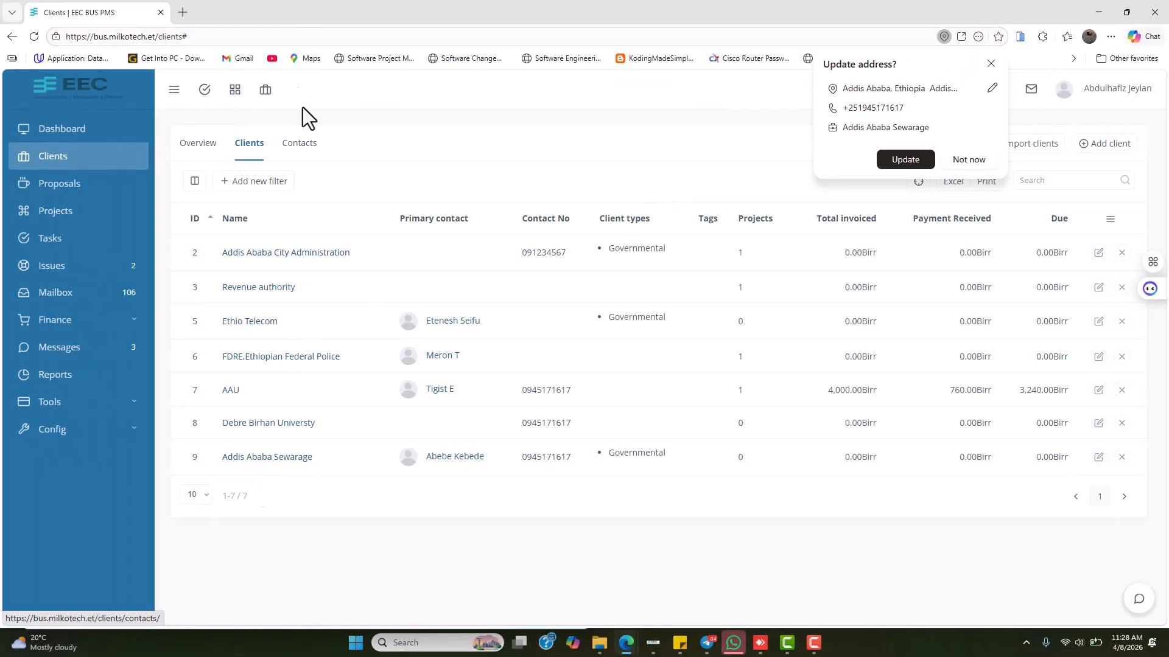
pyautogui.click(302, 146)
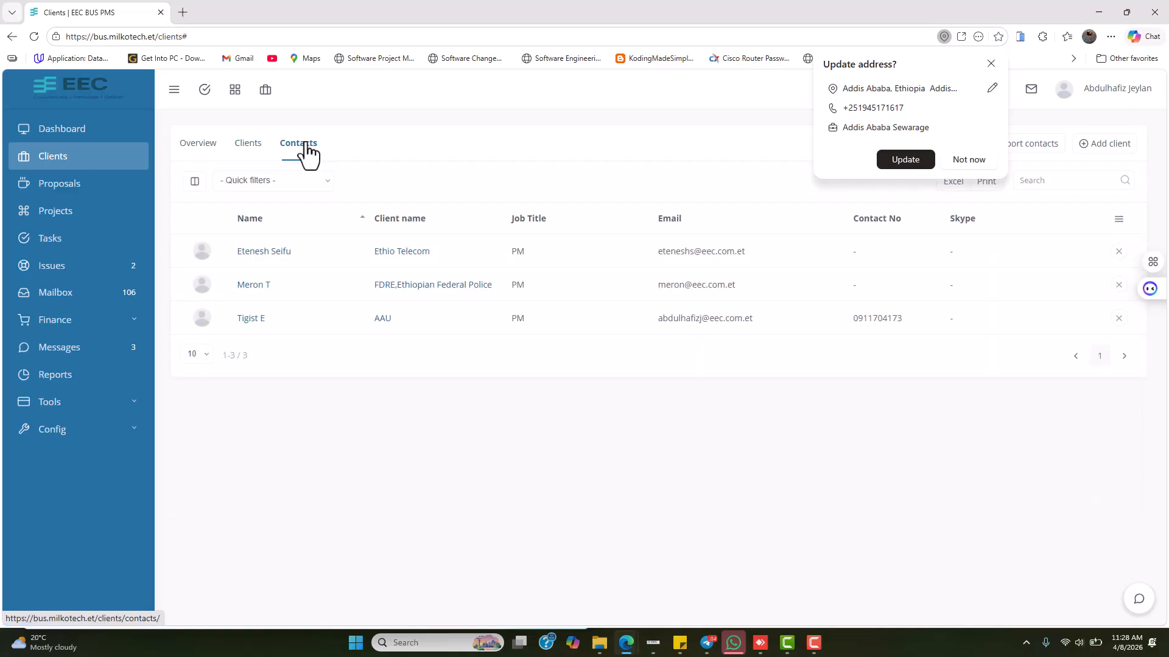
pyautogui.click(968, 160)
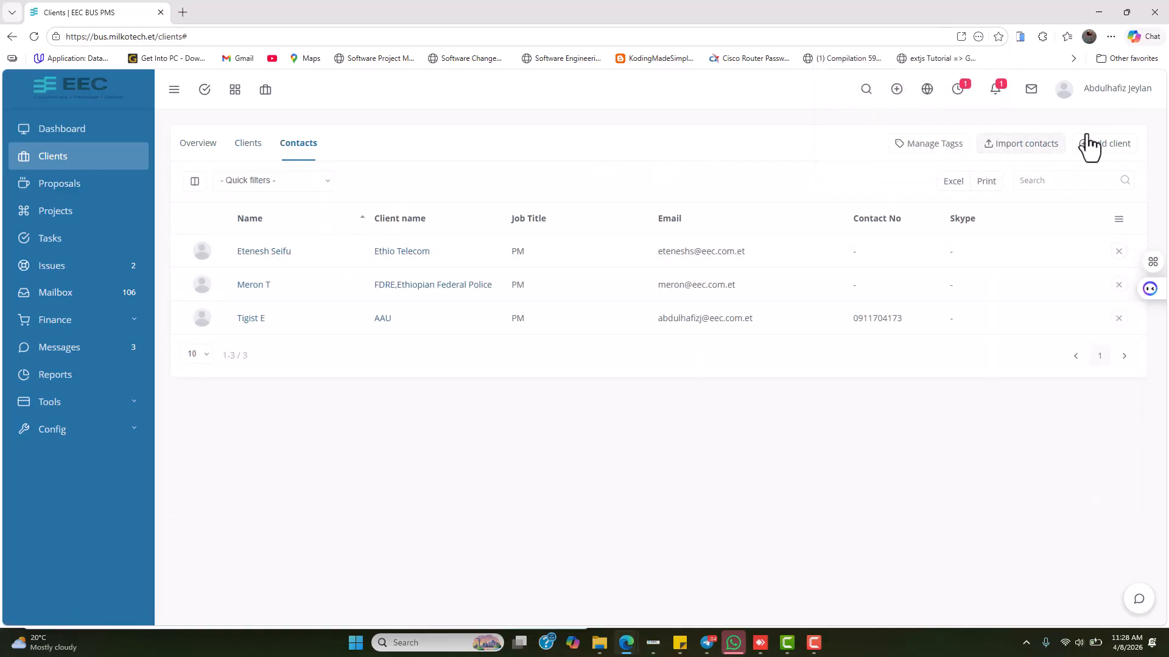
pyautogui.click(261, 156)
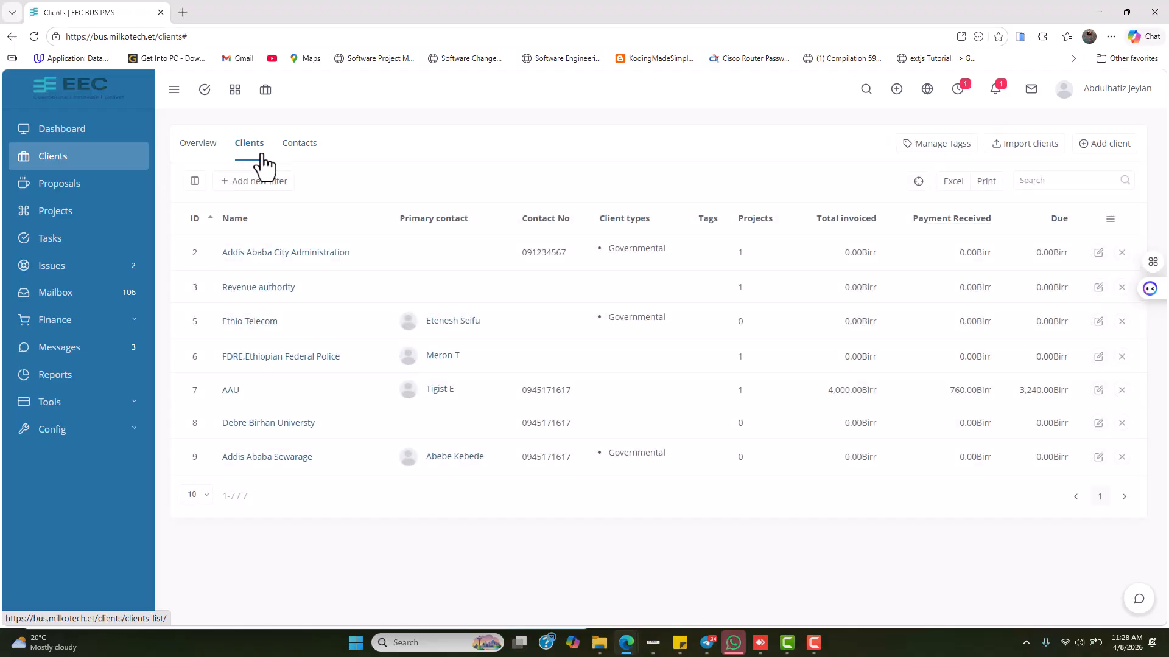
pyautogui.click(34, 37)
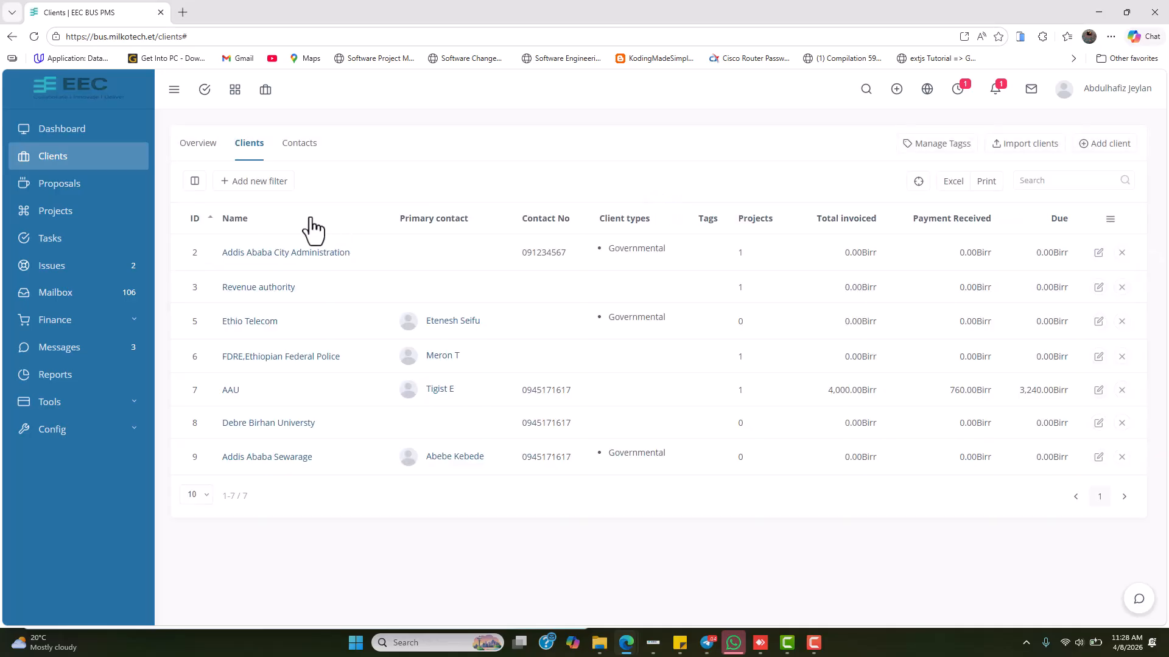
pyautogui.click(317, 152)
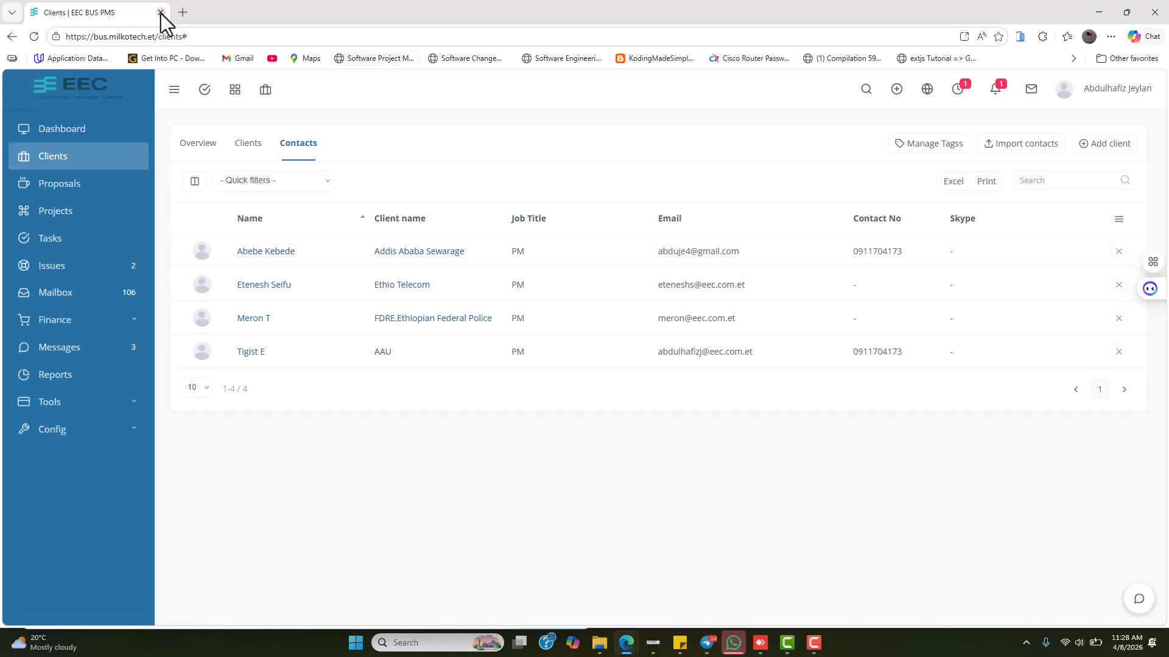
# Open gmail.com in a new browser tab to find the login email
pyautogui.click(176, 17)
pyautogui.write('gm')
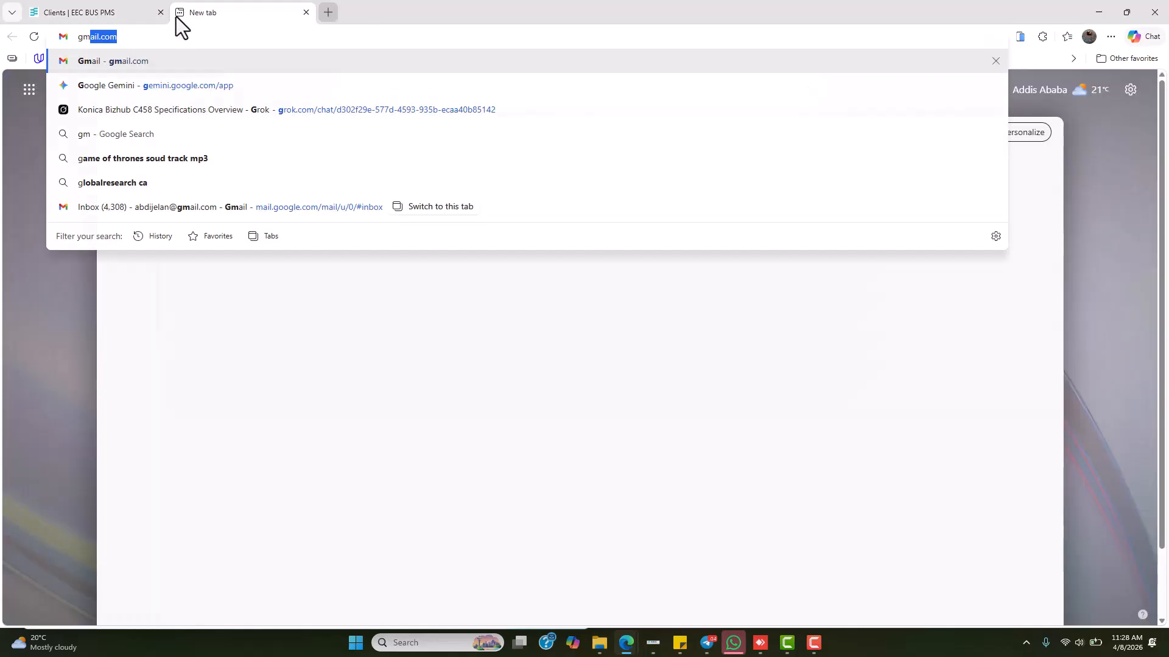
pyautogui.press('Return')
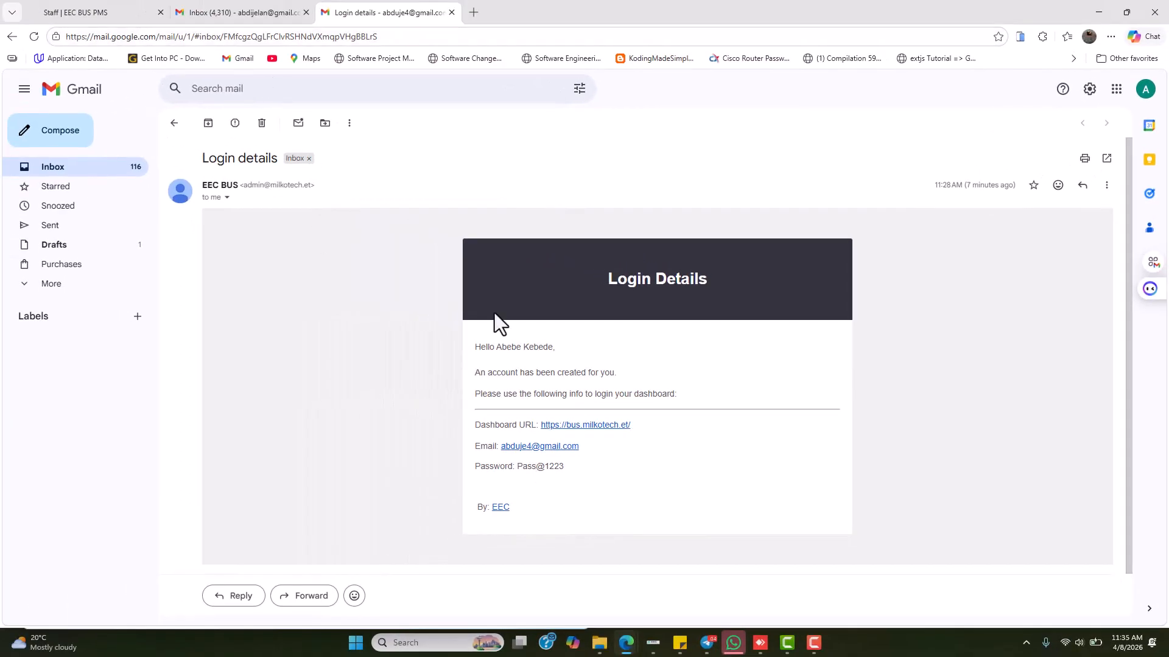
# Open the emailed dashboard link and try signing in with the contact's e-mail and password
pyautogui.click(581, 427)
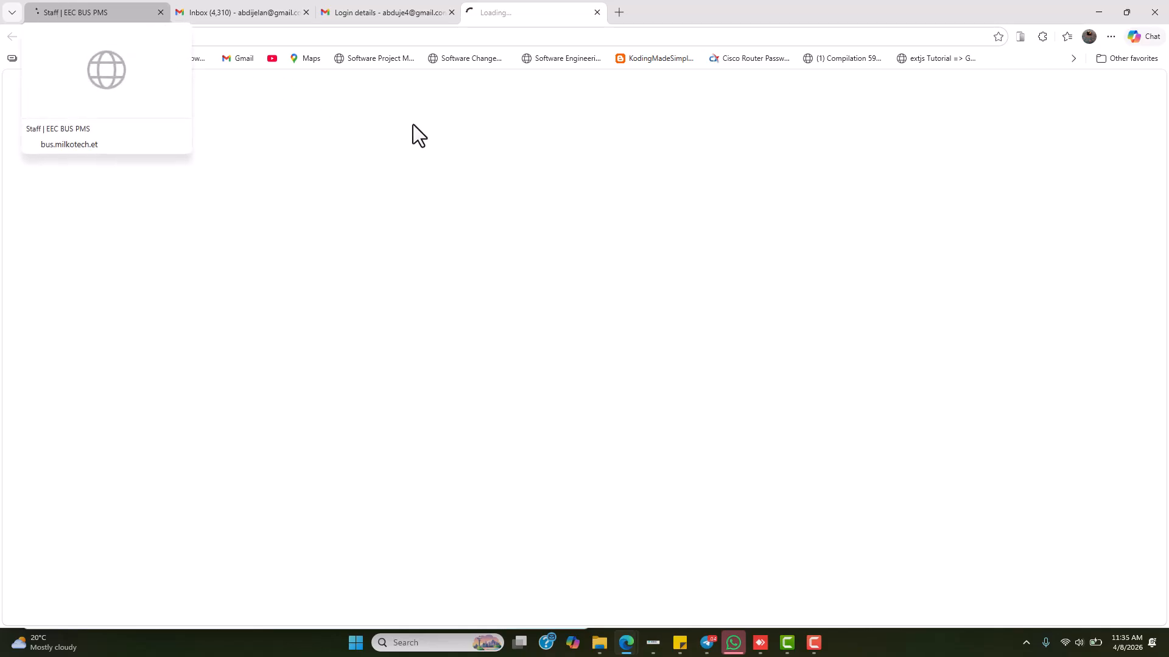
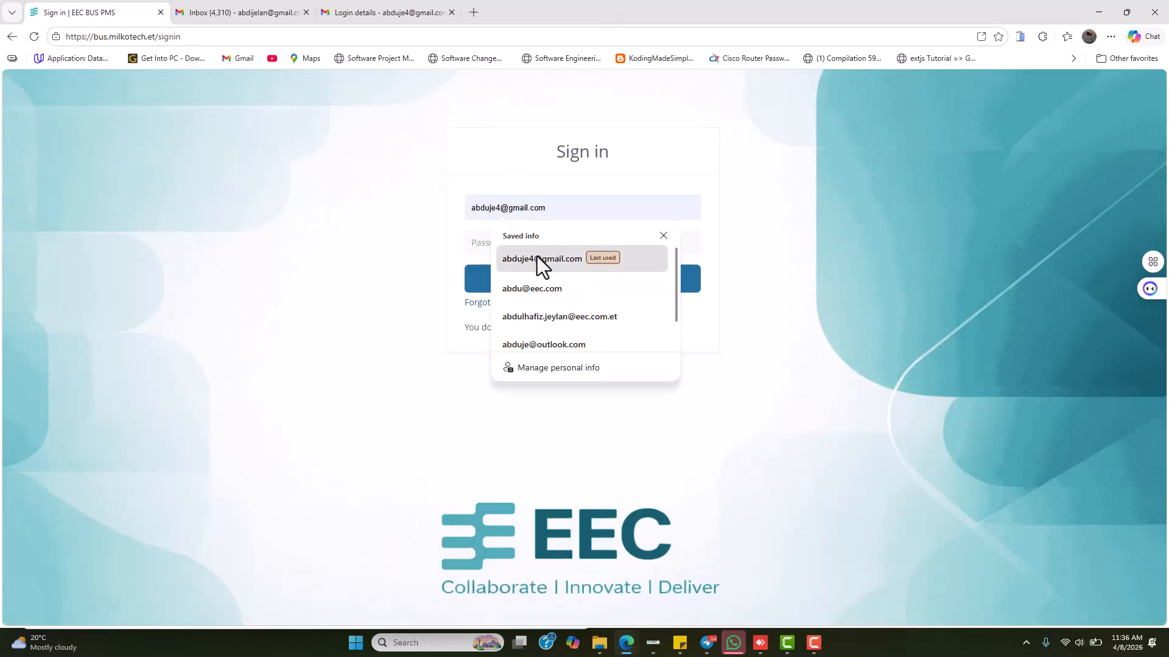
pyautogui.click(533, 261)
pyautogui.click(498, 242)
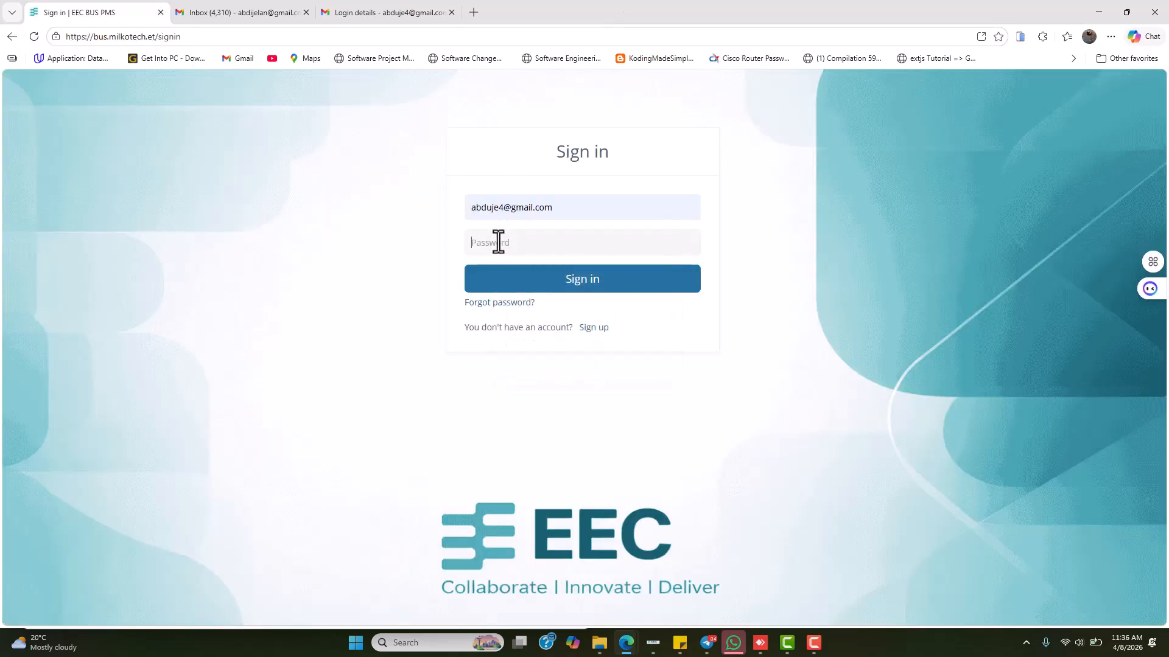
pyautogui.write('•')
pyautogui.click(630, 280)
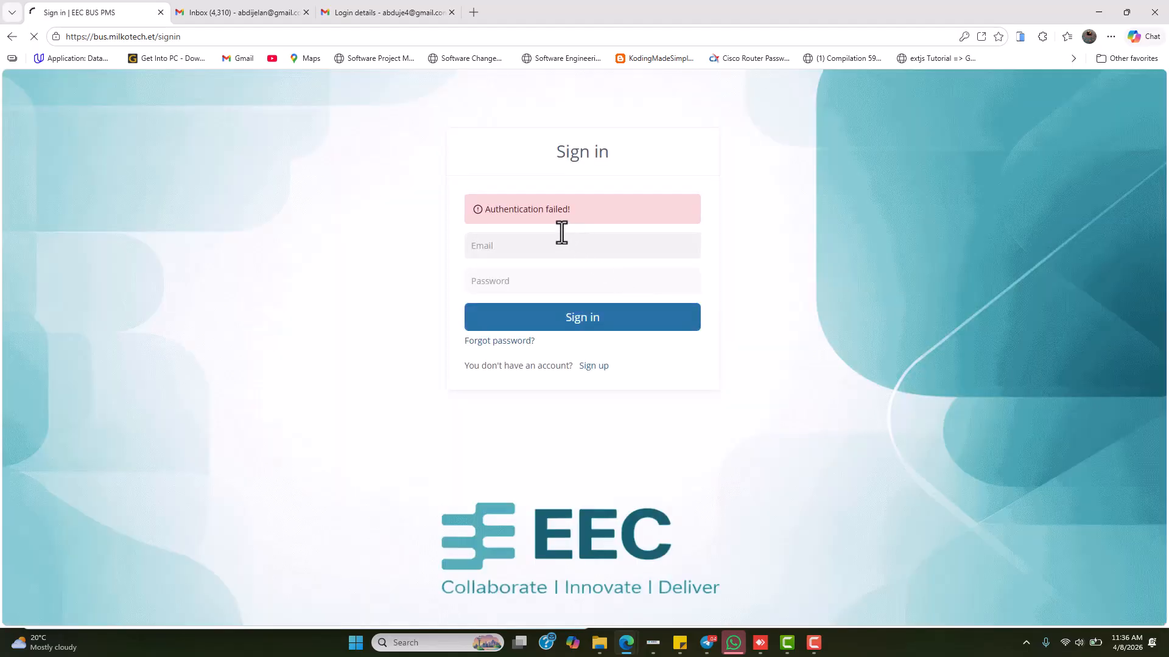
# Re-enter the contact's correct saved e-mail and the password from the email
pyautogui.click(513, 249)
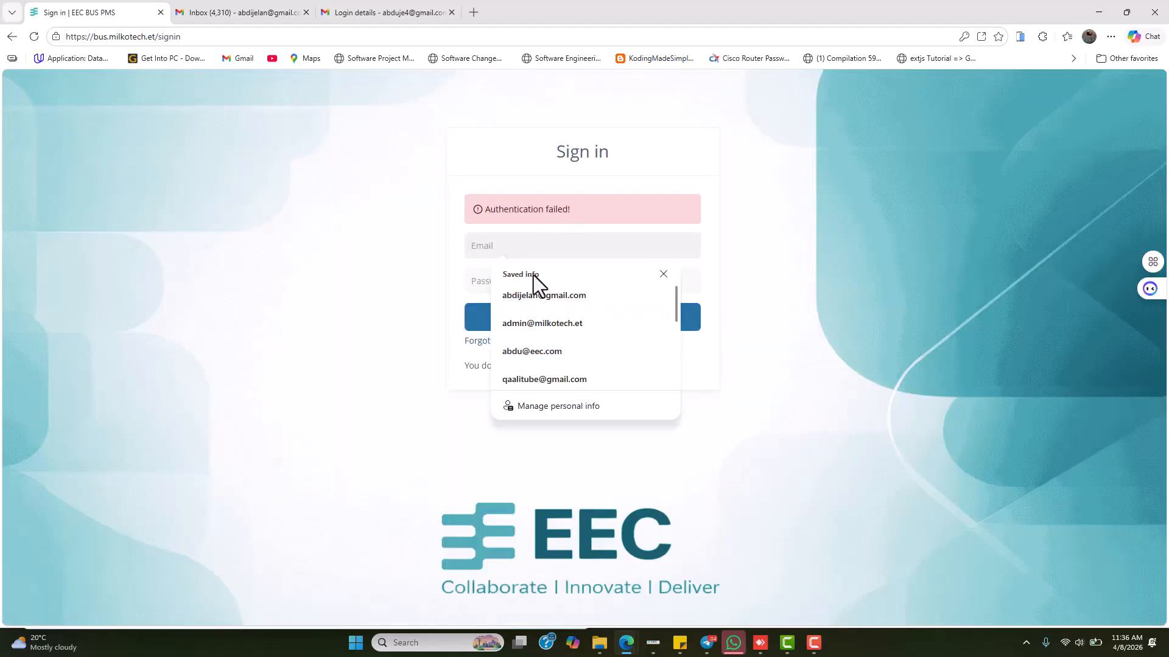
pyautogui.click(544, 295)
pyautogui.click(510, 280)
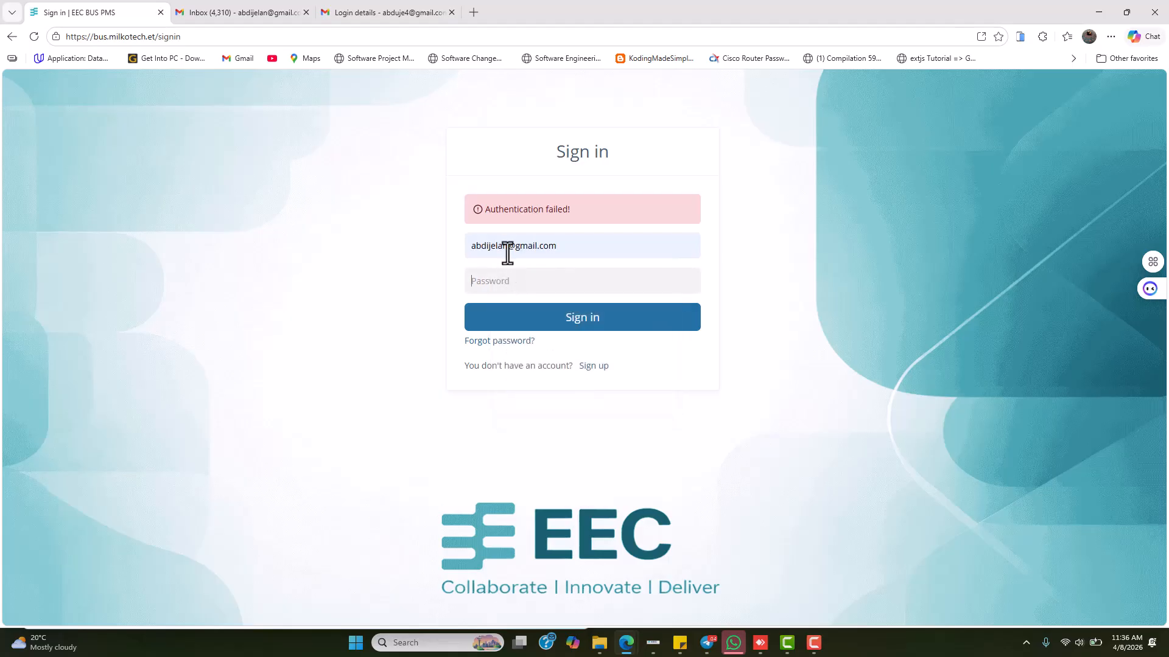
pyautogui.tripleClick(507, 249)
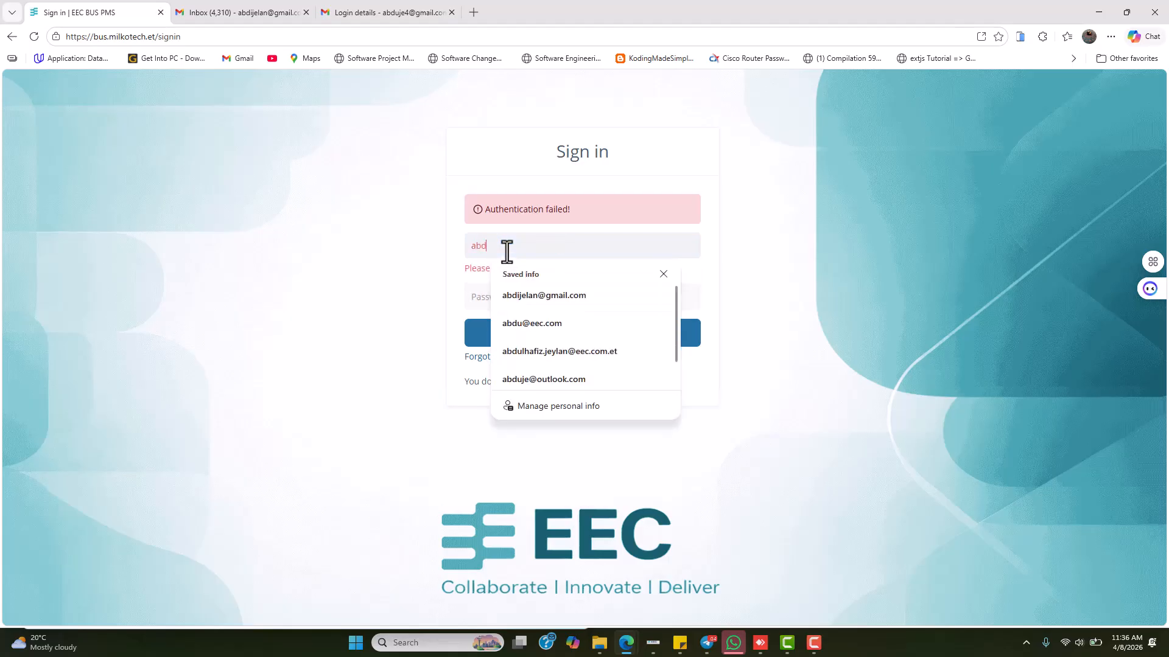
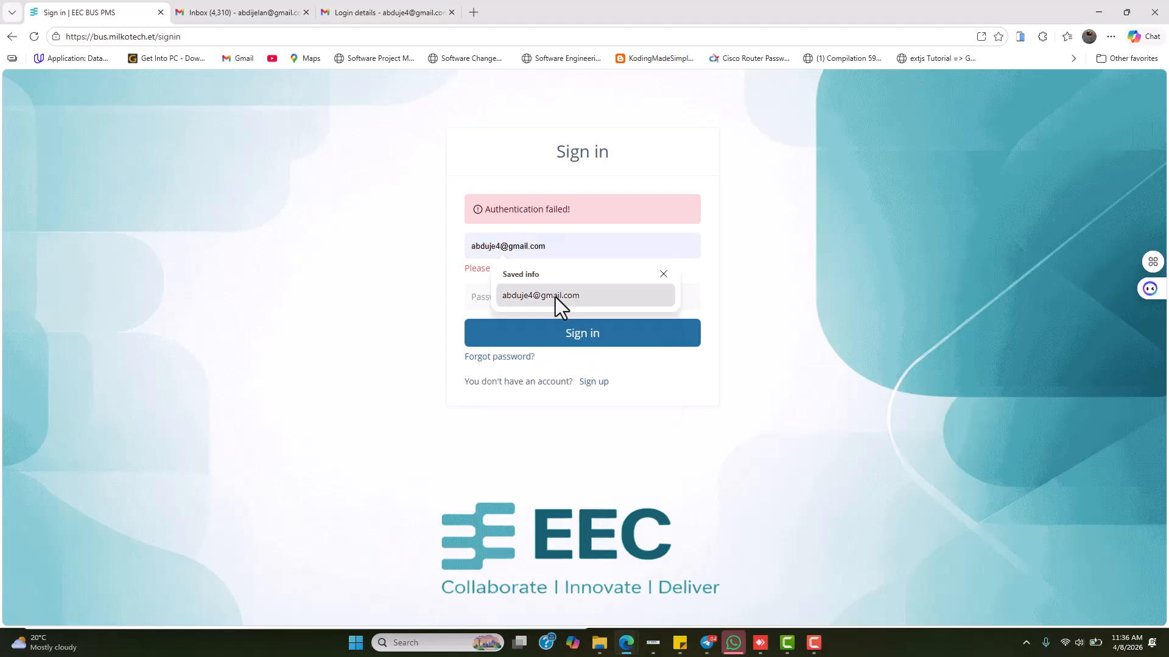
pyautogui.click(552, 296)
pyautogui.click(501, 283)
pyautogui.write('••')
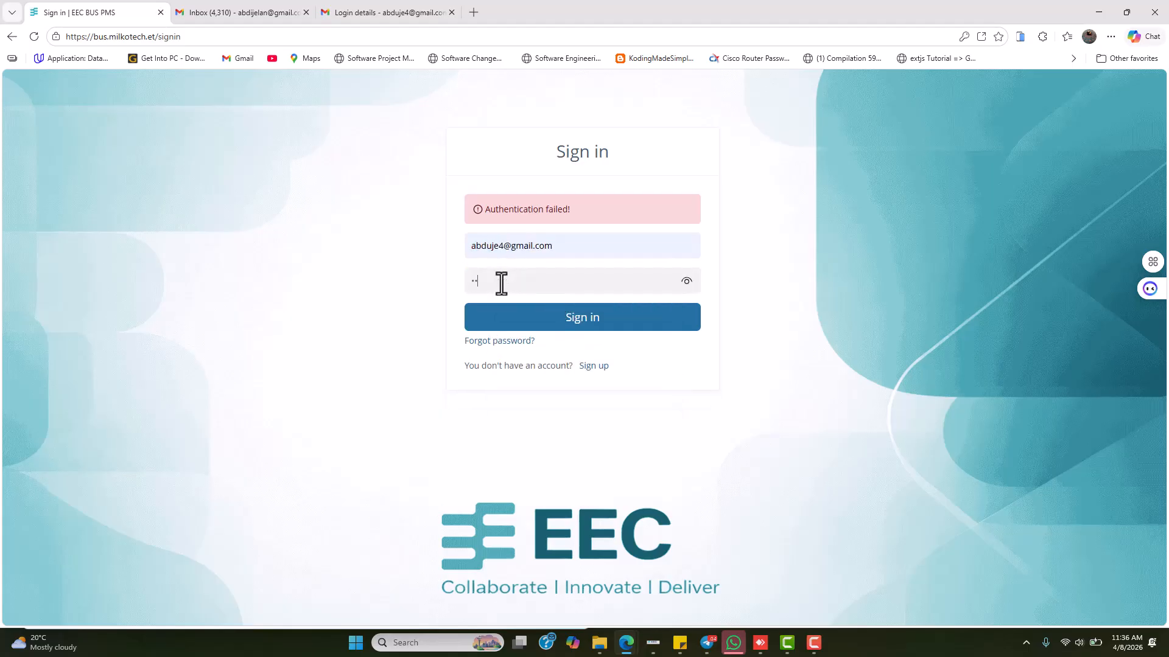
pyautogui.write('•••••')
# Verify the revealed password against the login email, then submit the sign-in
pyautogui.click(684, 283)
pyautogui.click(372, 10)
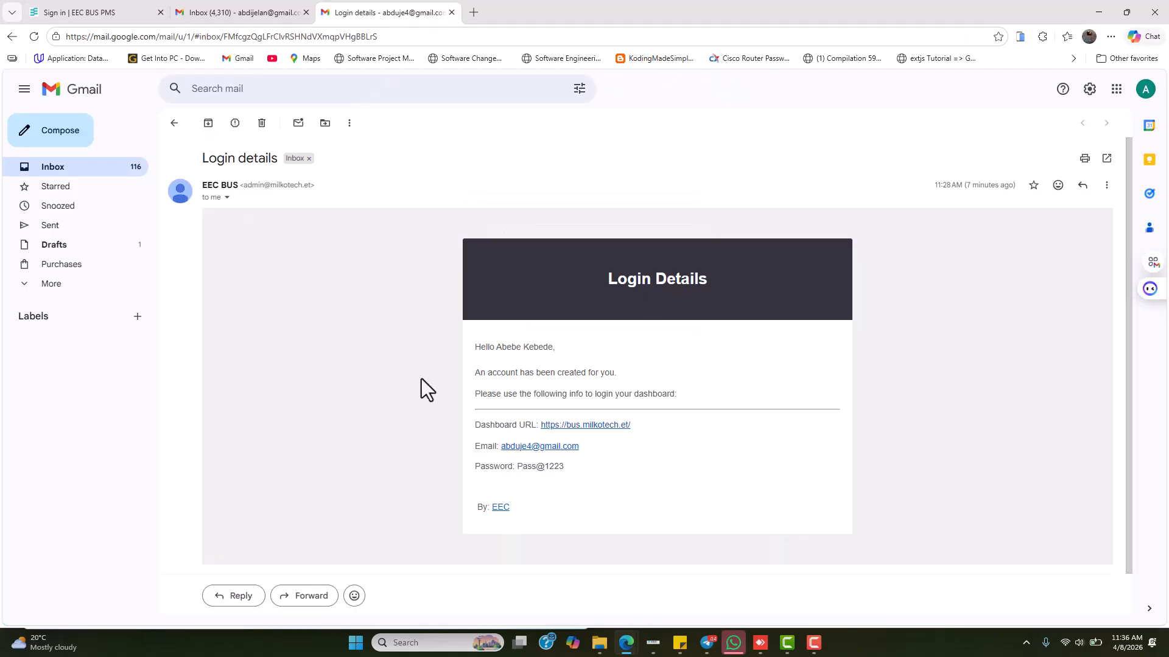
pyautogui.click(83, 8)
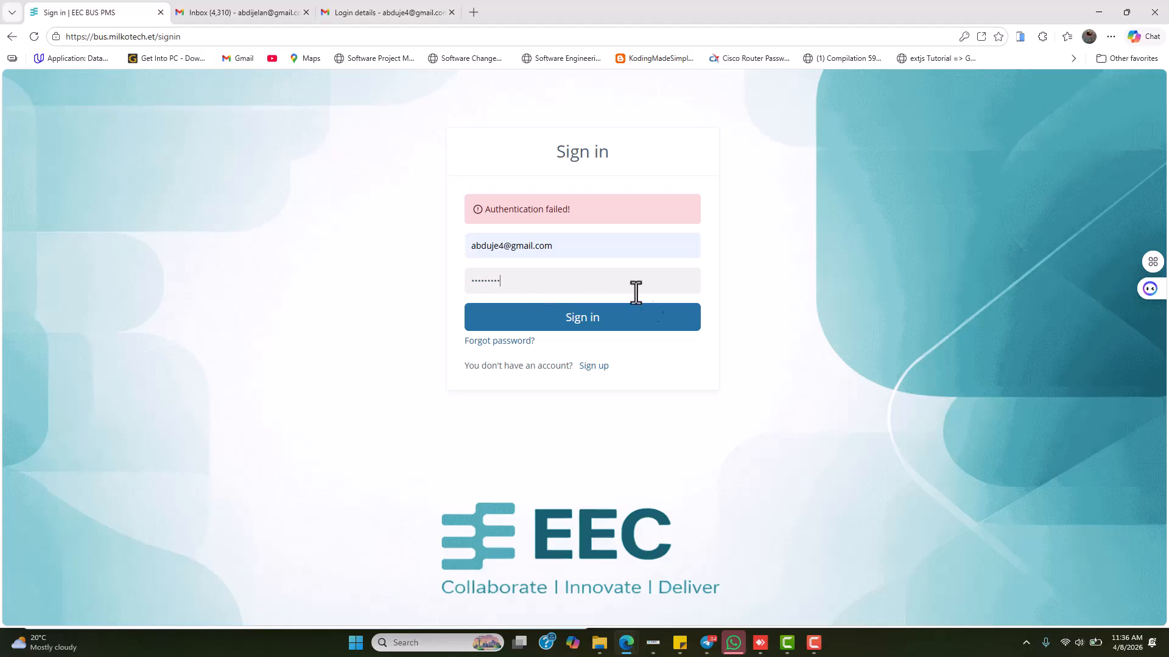
pyautogui.click(603, 316)
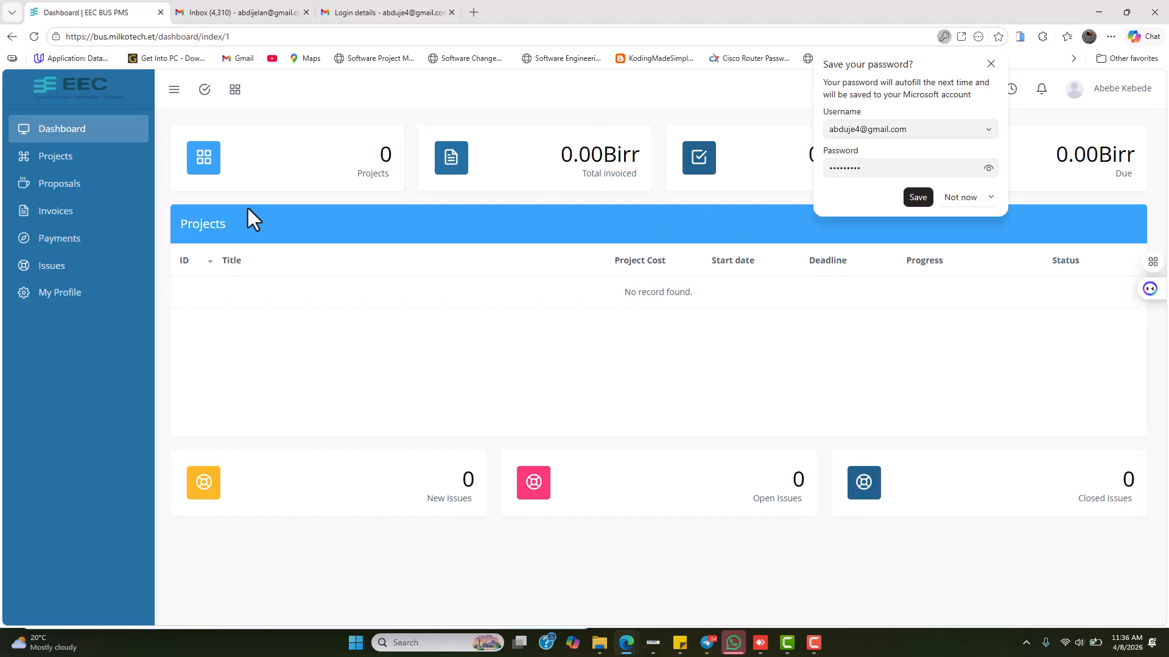
# View the contact's empty Projects list, then the Proposals page showing no records
pyautogui.click(102, 159)
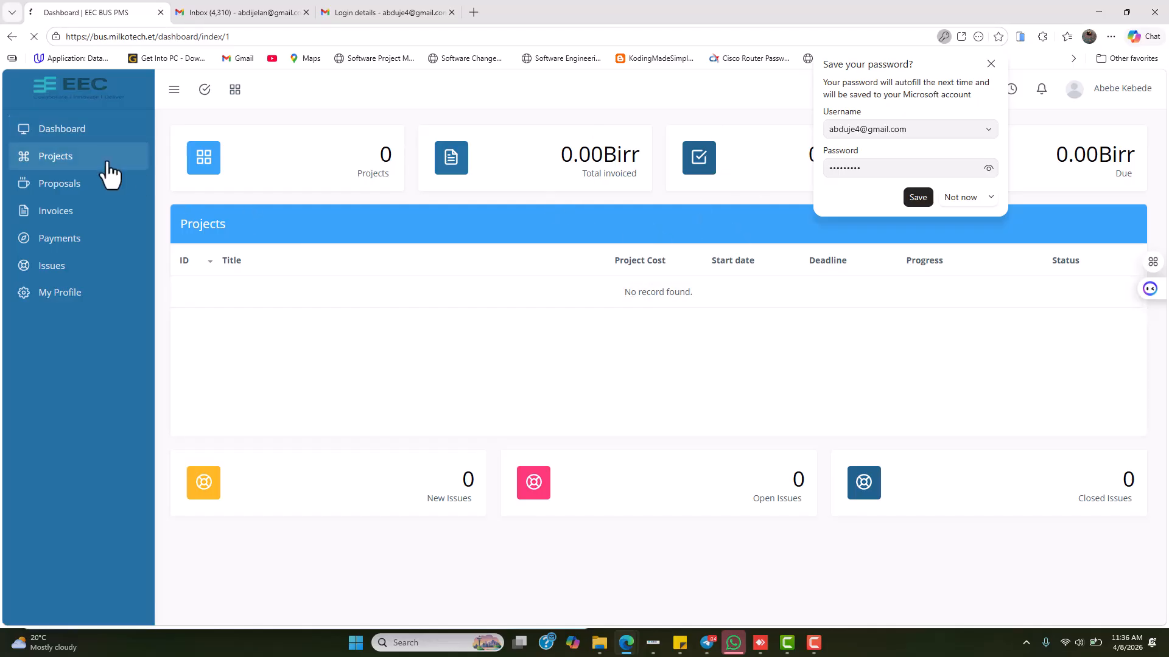
pyautogui.click(53, 191)
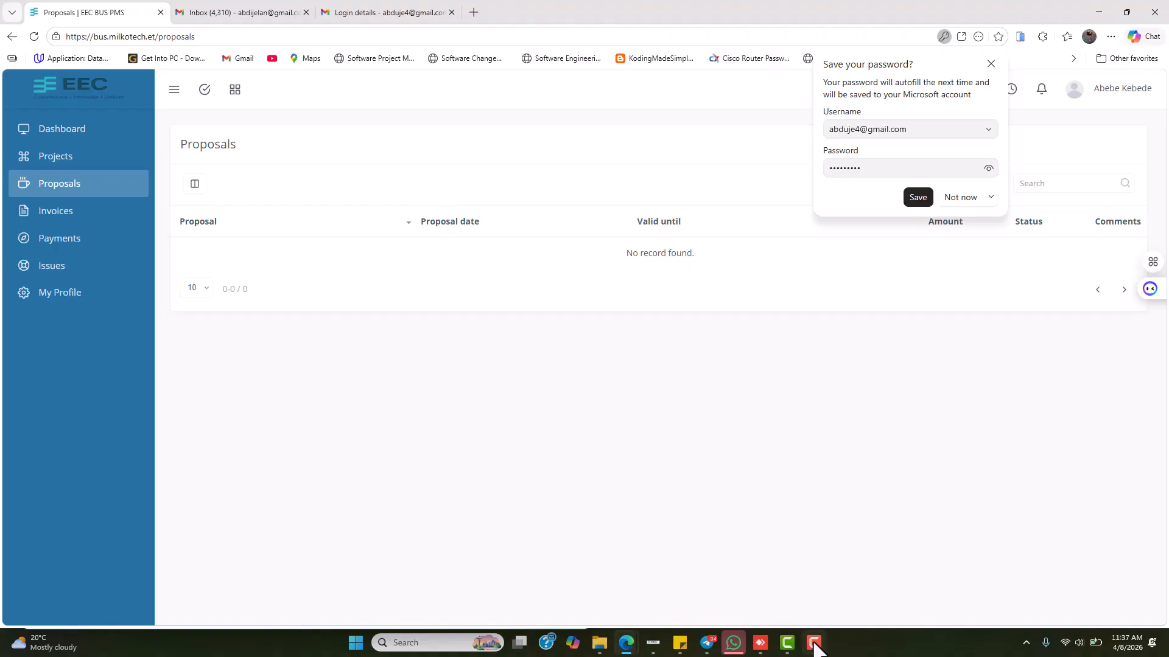
pyautogui.moveTo(814, 646)
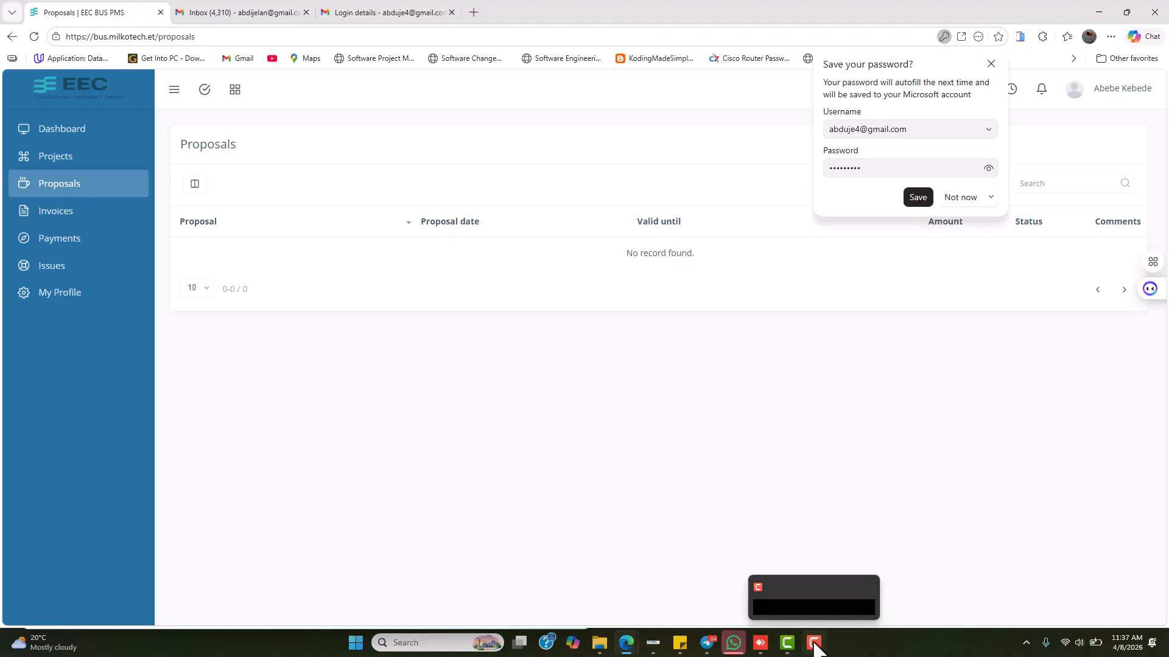